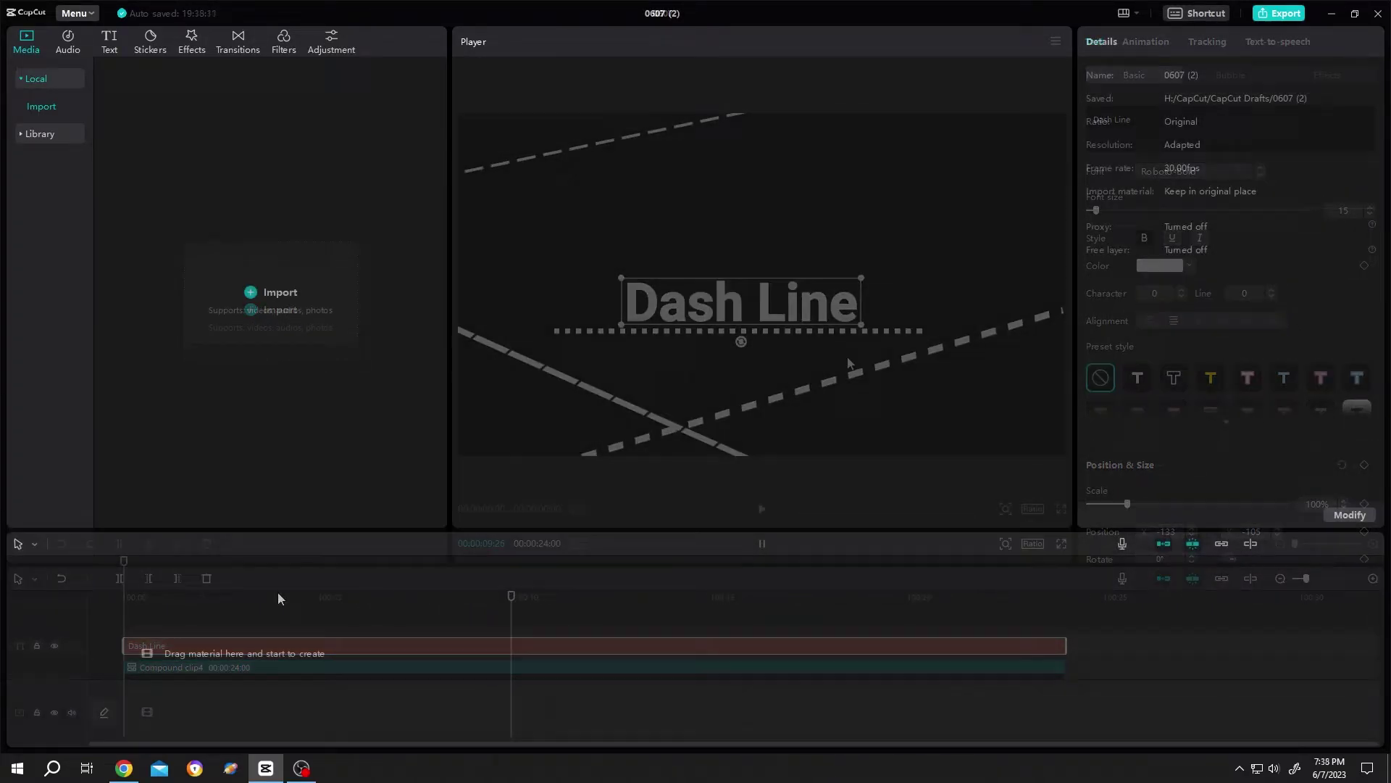
# Show the Default text preset card from the Text tab.
pyautogui.click(103, 44)
# Add a Default text clip to the timeline and erase its wording.
pyautogui.moveTo(133, 113); pyautogui.dragTo(126, 610)
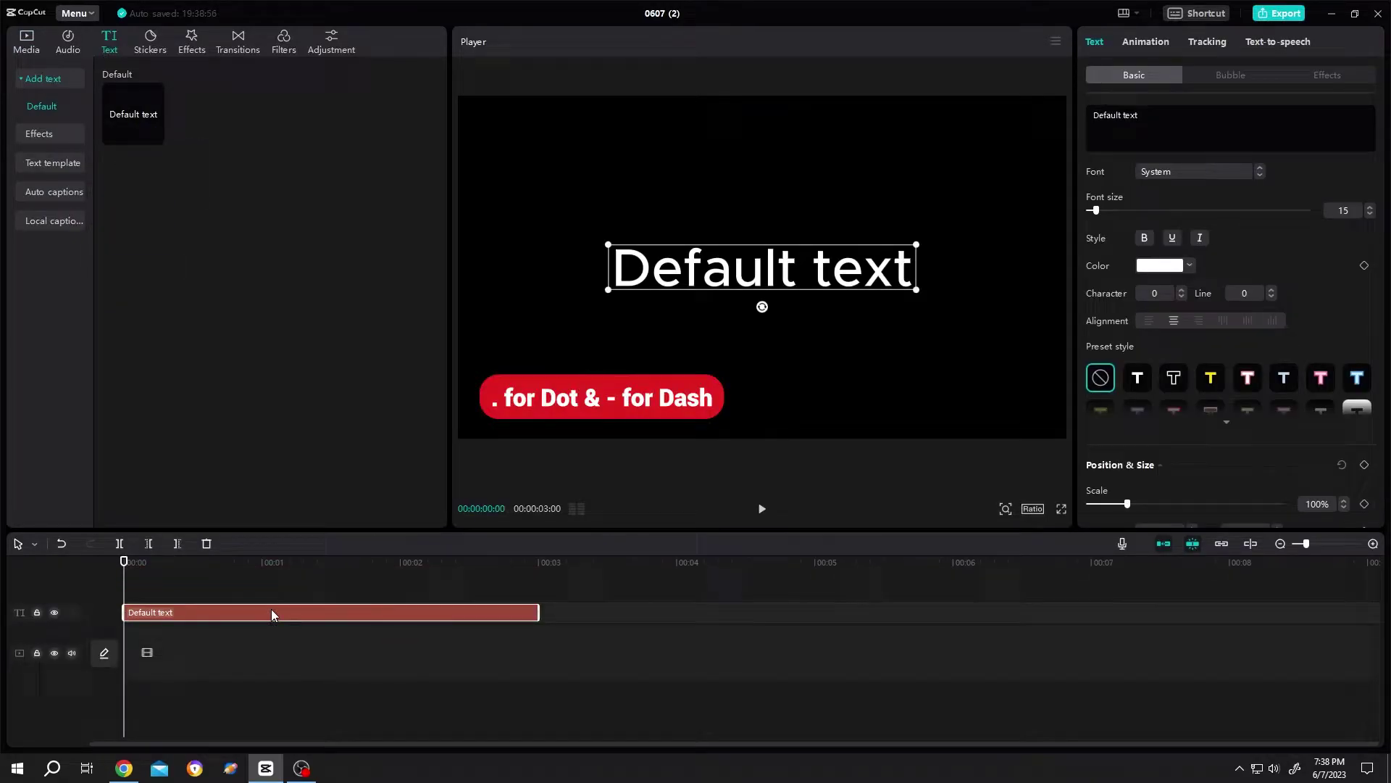
pyautogui.click(1176, 117)
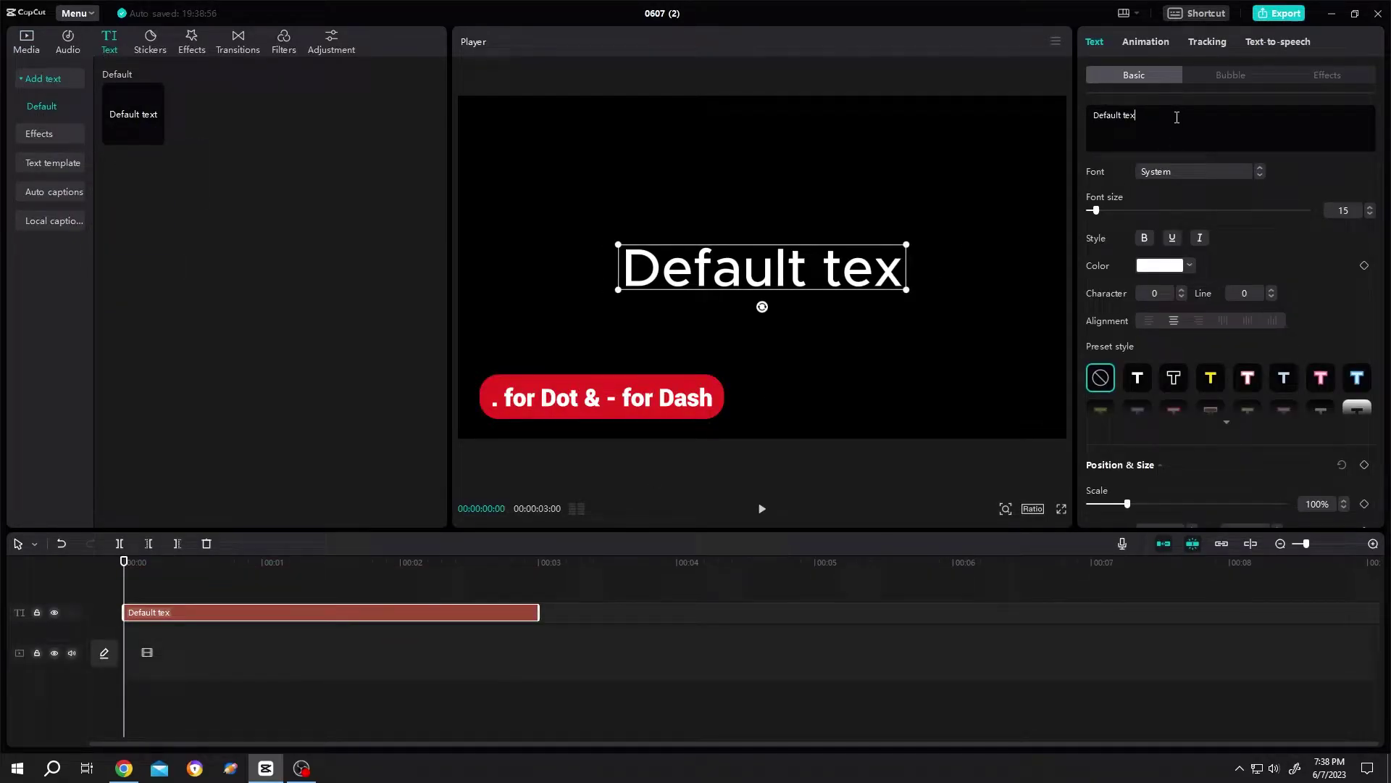
pyautogui.press('BackSpace')
pyautogui.press('BackSpace')
pyautogui.press('BackSpace')
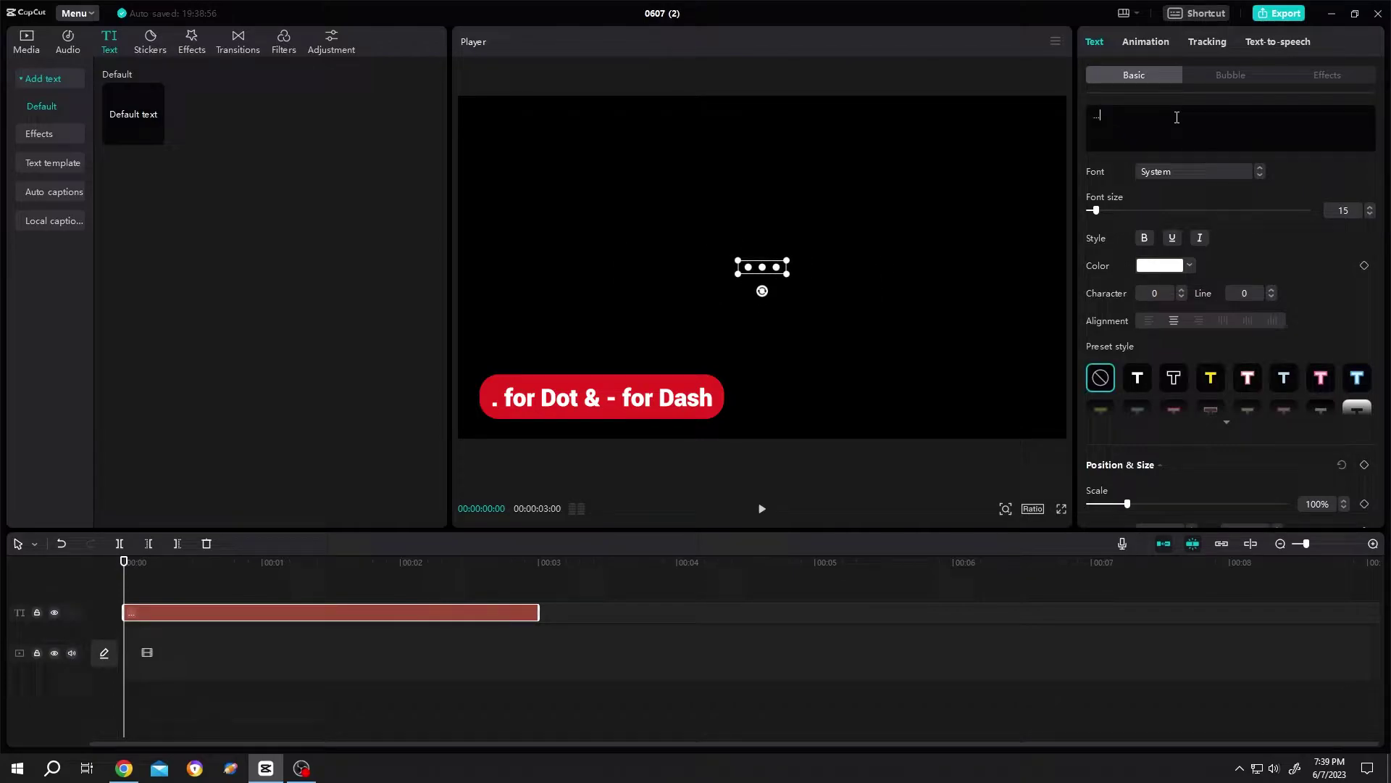
pyautogui.write('........................................')
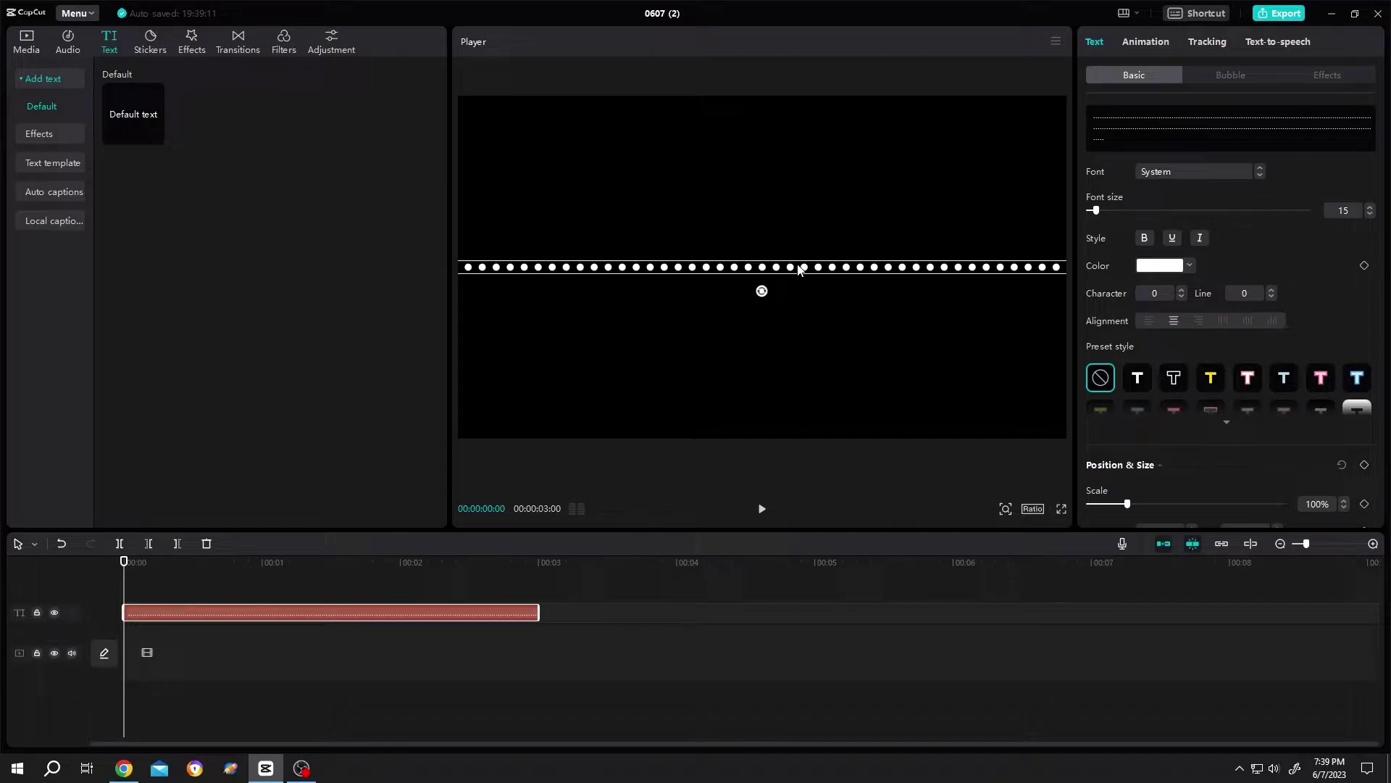
# Try wider spacing between the dots, then return character spacing to 0.
pyautogui.click(1182, 289)
pyautogui.click(1181, 288)
pyautogui.click(1182, 289)
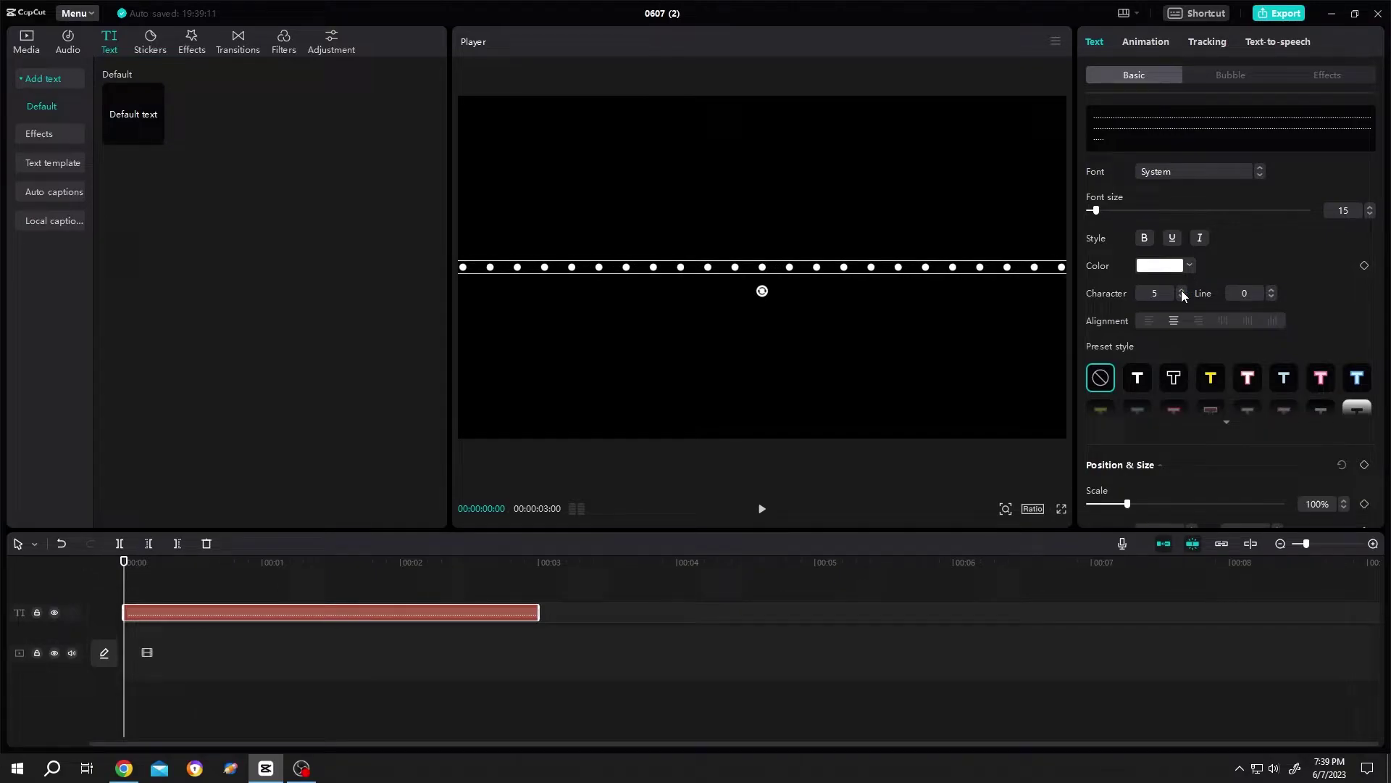
pyautogui.click(1182, 295)
pyautogui.click(1182, 295)
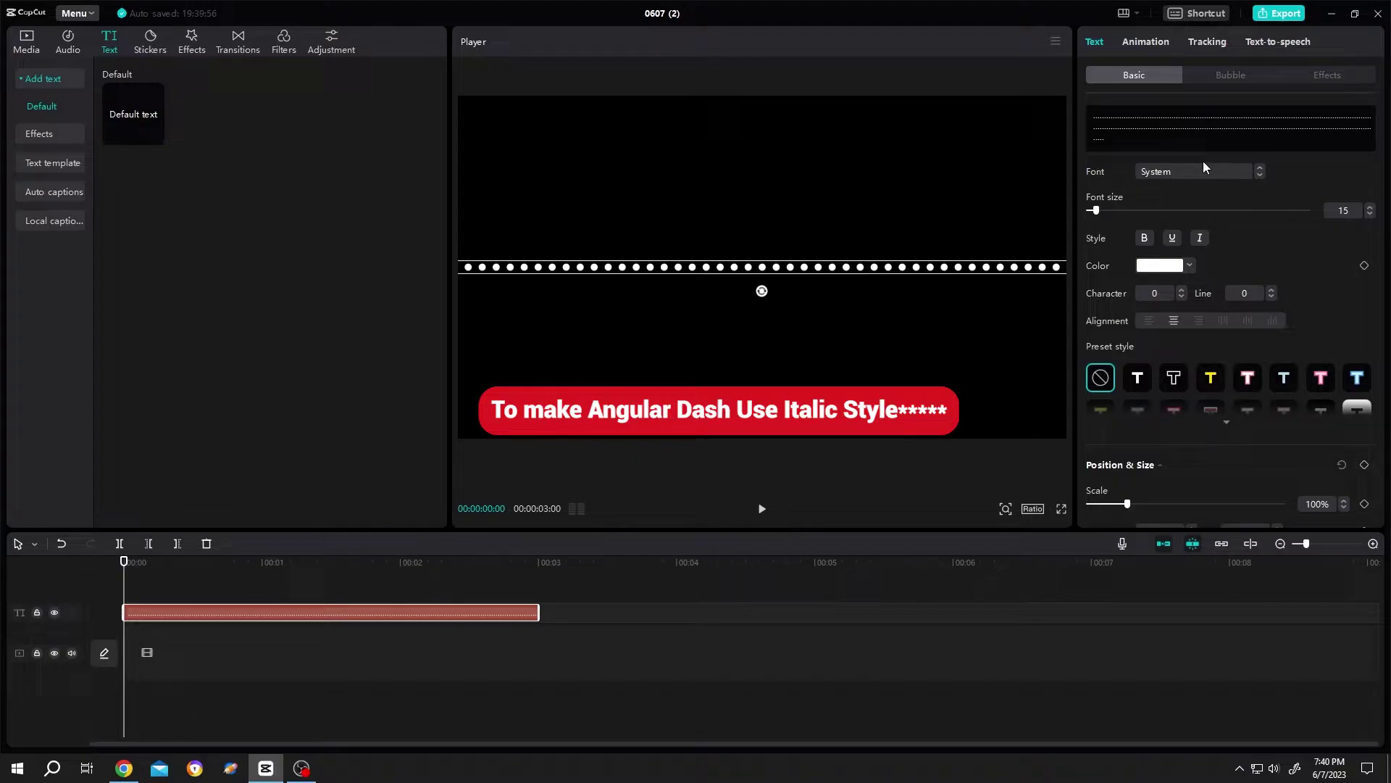
# Try ChaturangaMJ BoldItalic, then set the dots' font to Yu Gothic Regular.
pyautogui.click(1187, 171)
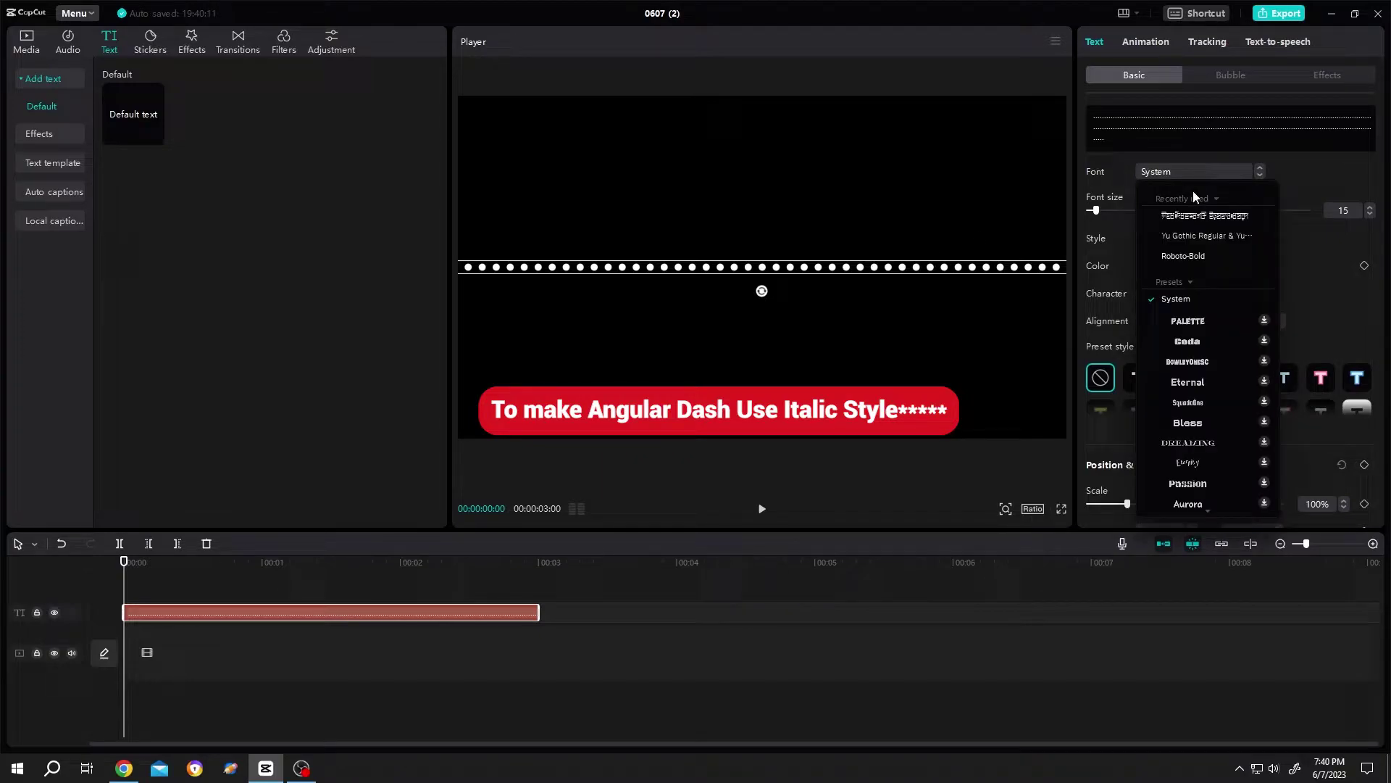
pyautogui.click(1194, 214)
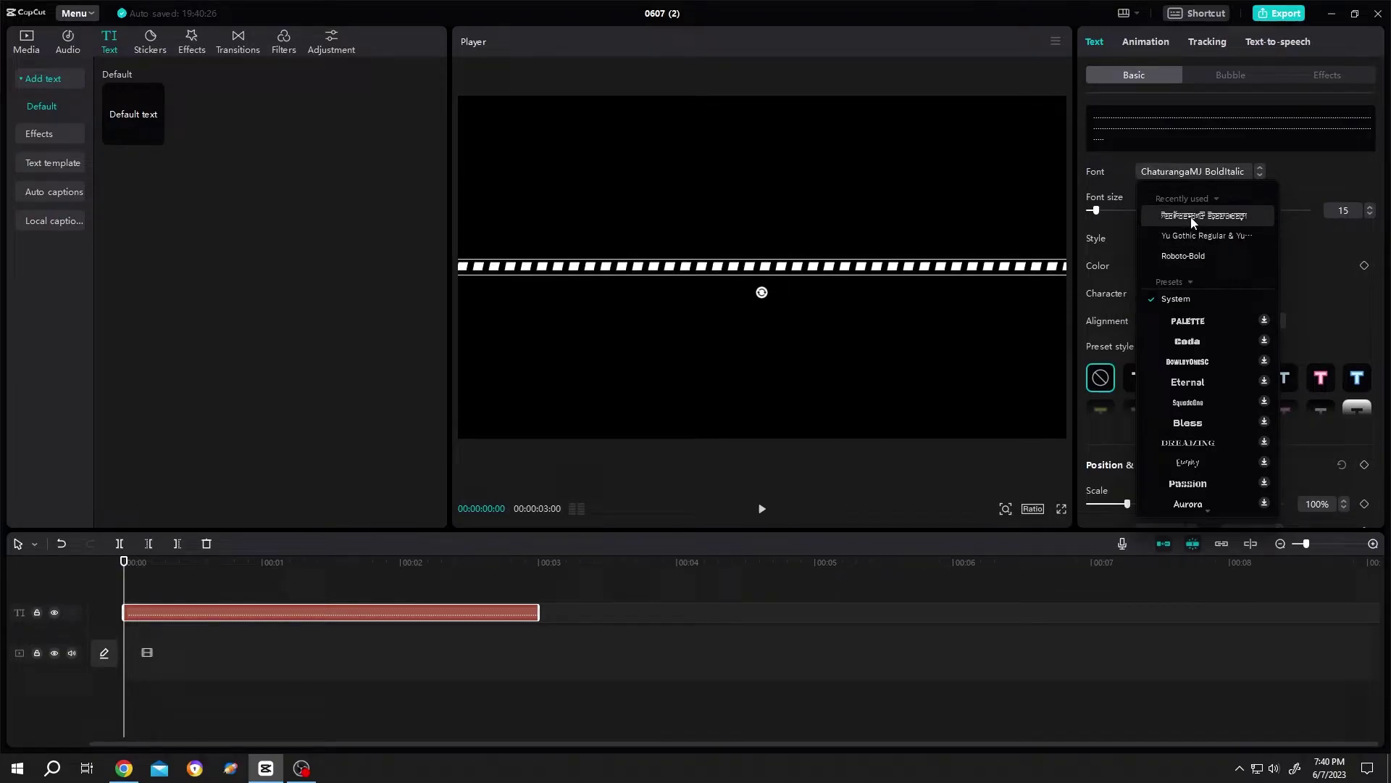
pyautogui.click(1196, 235)
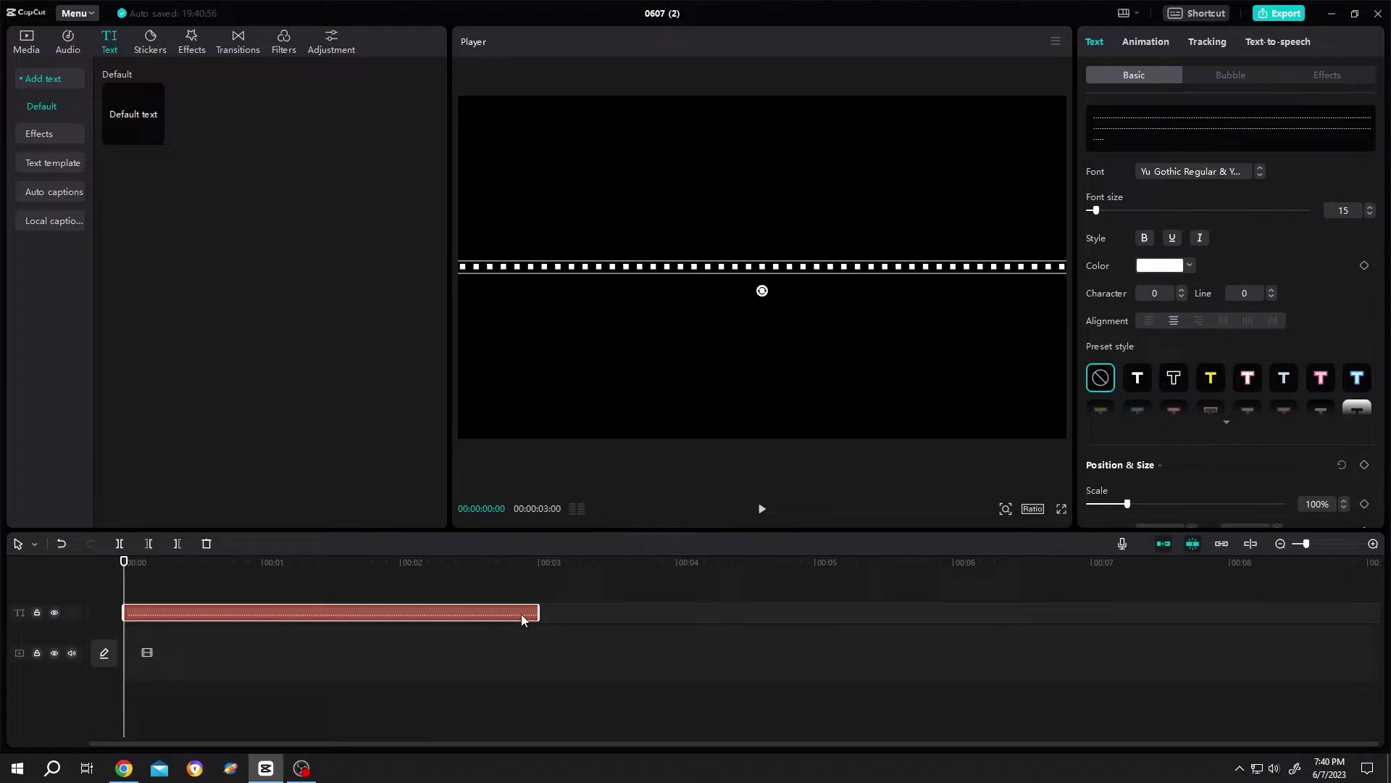
# Stretch the text clip to about 00:17 and return the playhead to the start.
pyautogui.moveTo(540, 612); pyautogui.dragTo(1302, 611)
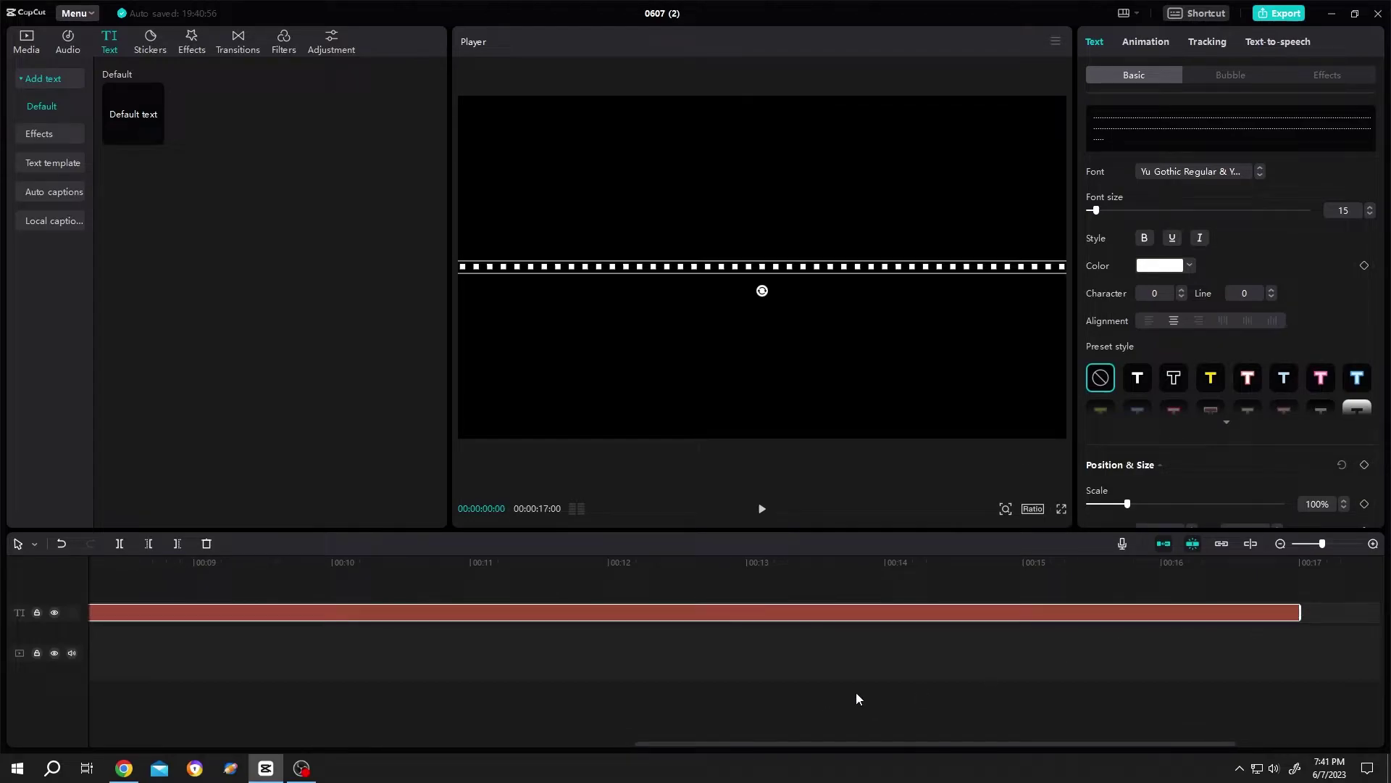
pyautogui.scroll(5, 551, 619)
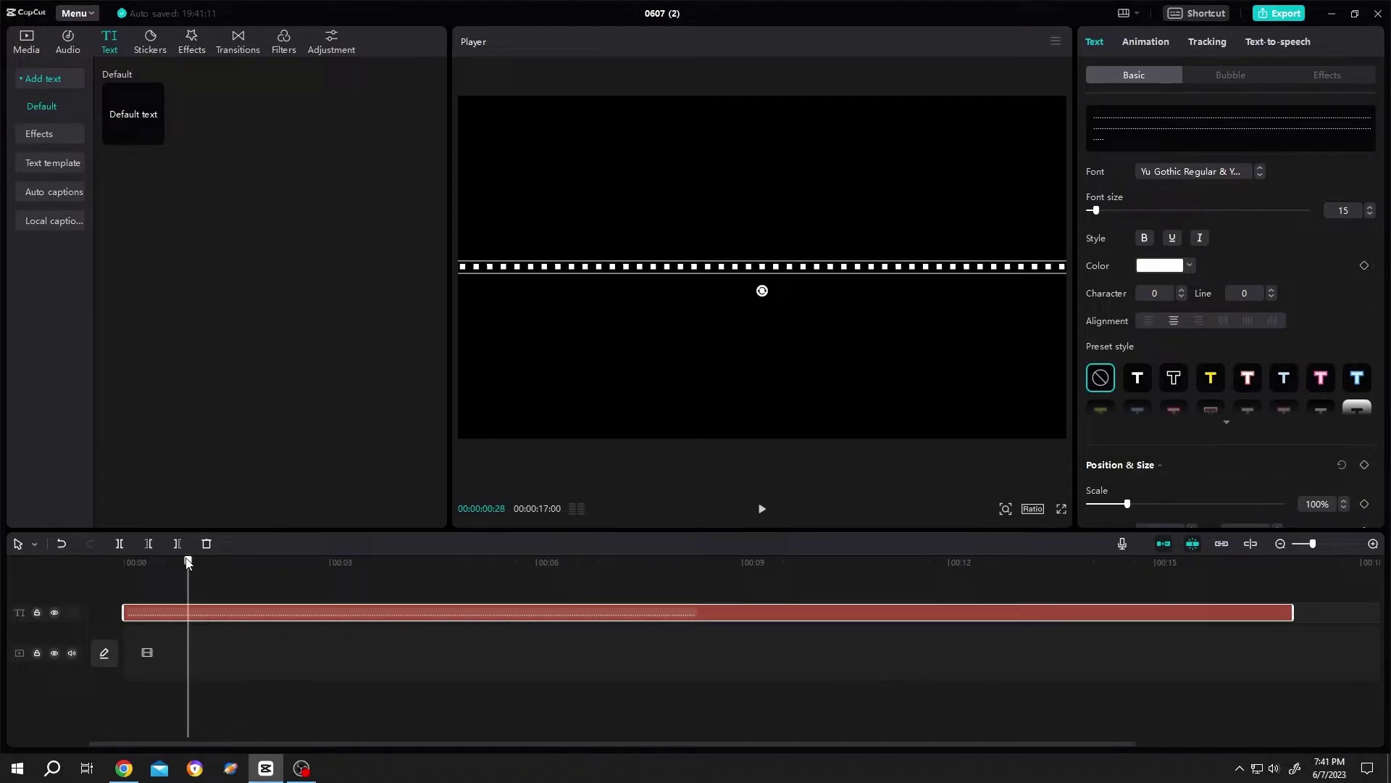
pyautogui.moveTo(193, 562); pyautogui.dragTo(106, 567)
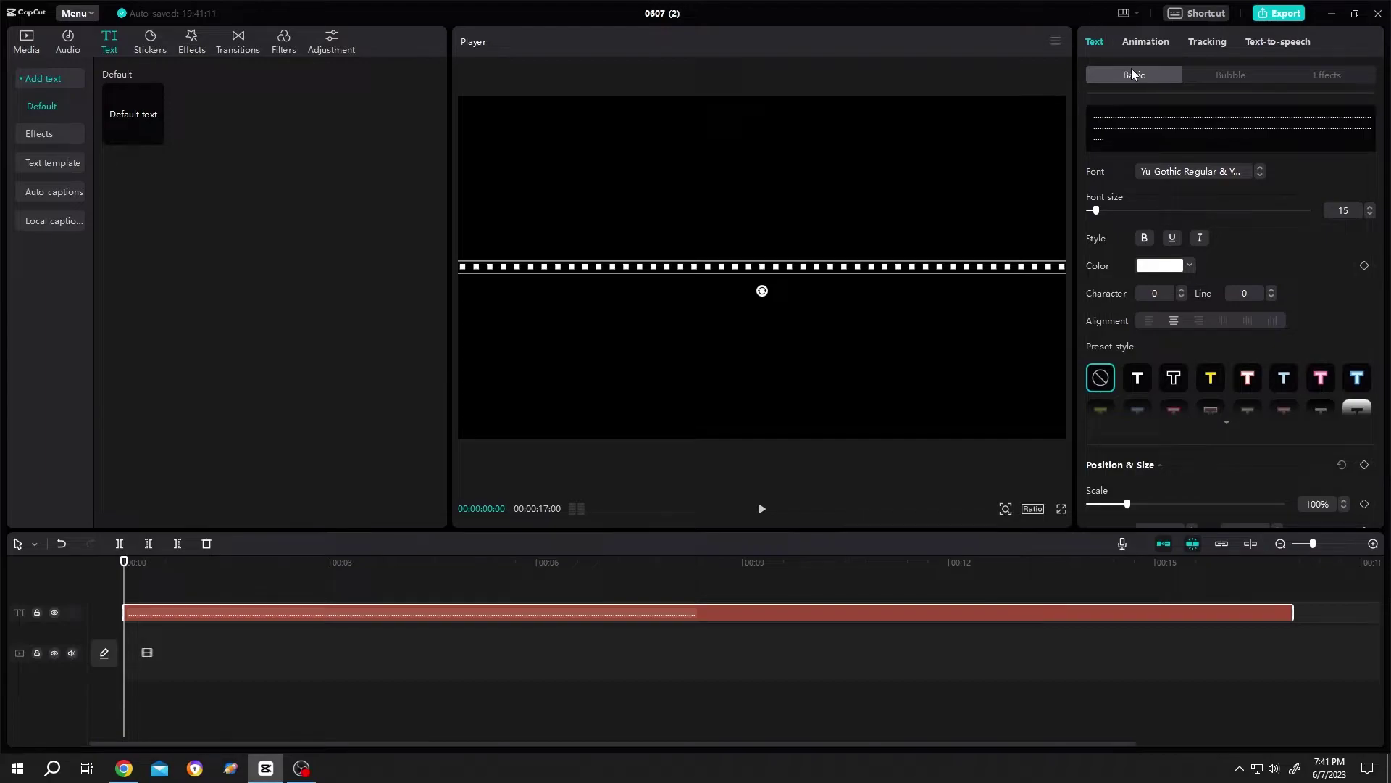
pyautogui.scroll(-5, 1297, 254)
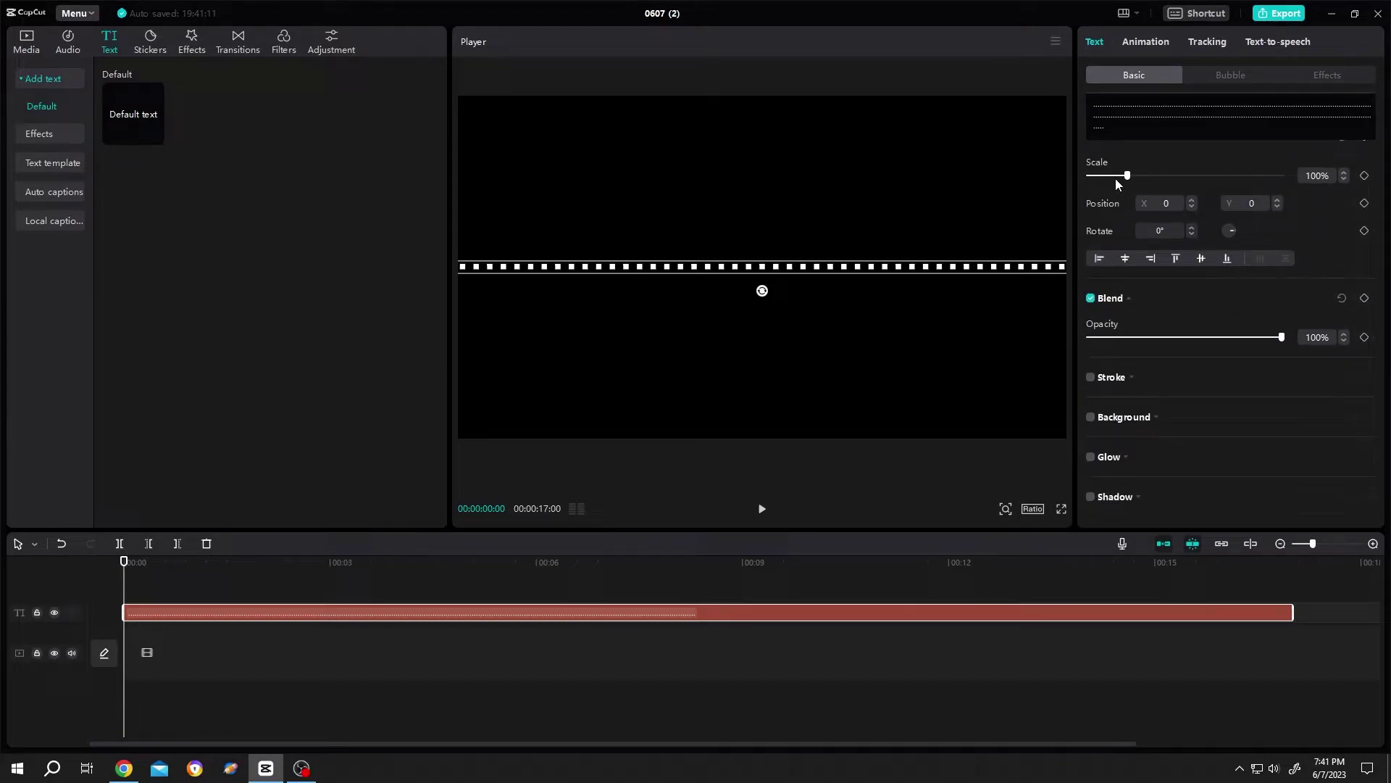
# Keyframe the line's start position with its left end at the frame edge.
pyautogui.click(1366, 203)
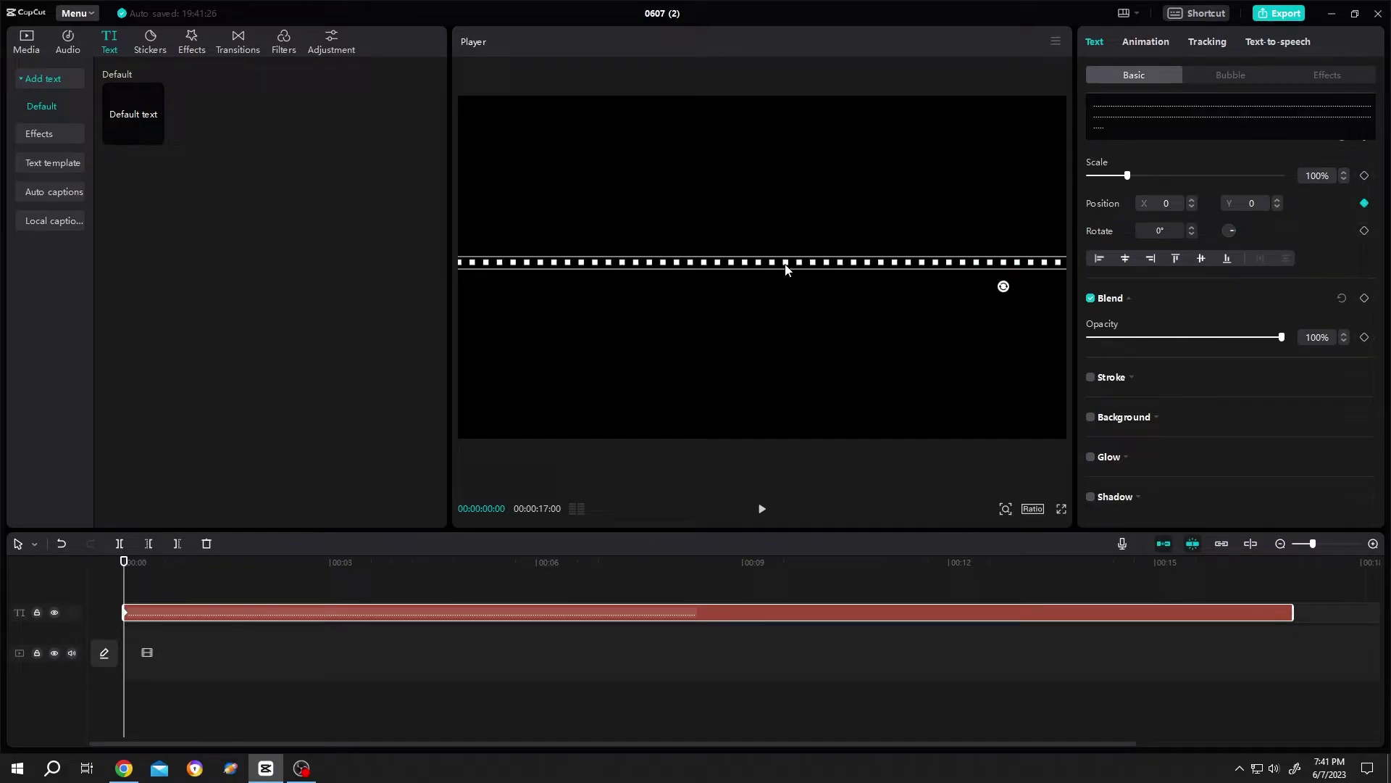
pyautogui.moveTo(520, 269); pyautogui.dragTo(1066, 267)
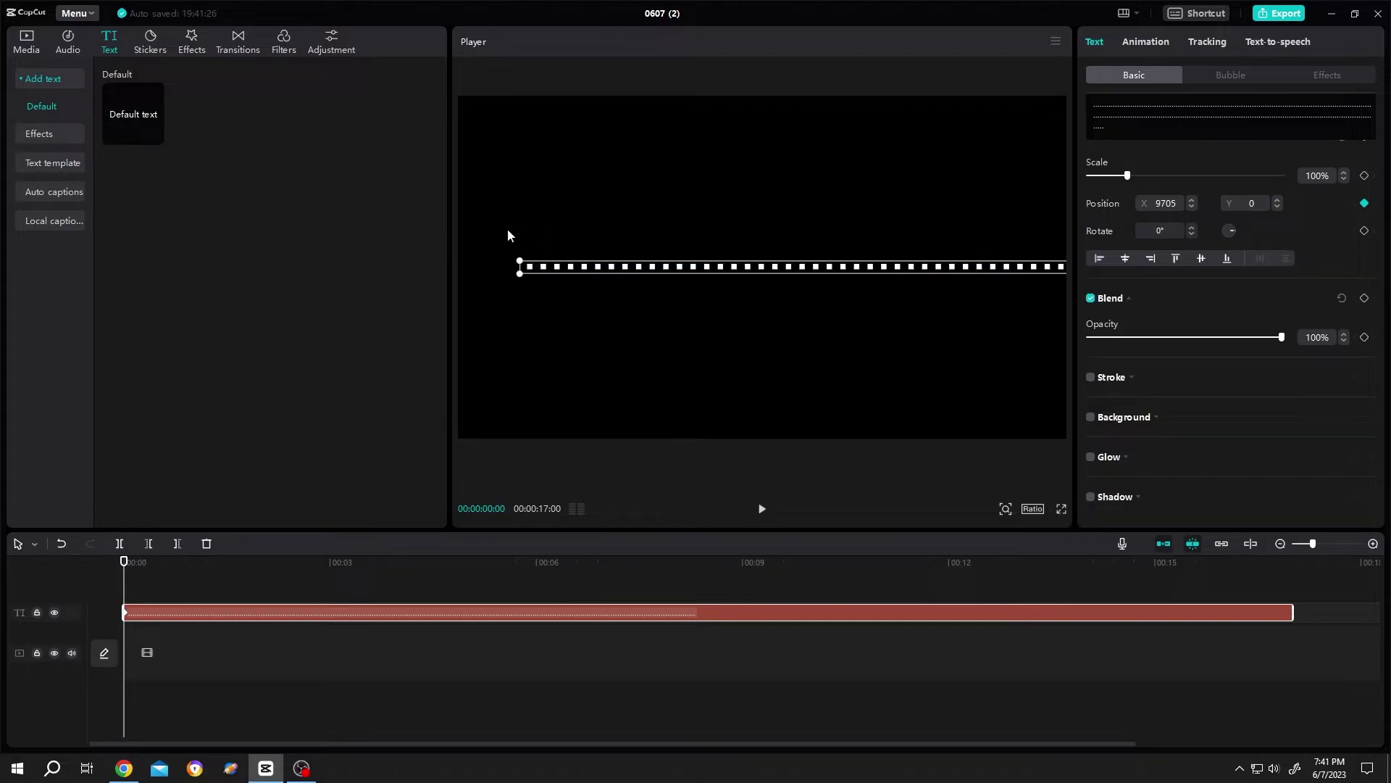
pyautogui.moveTo(530, 269); pyautogui.dragTo(466, 267)
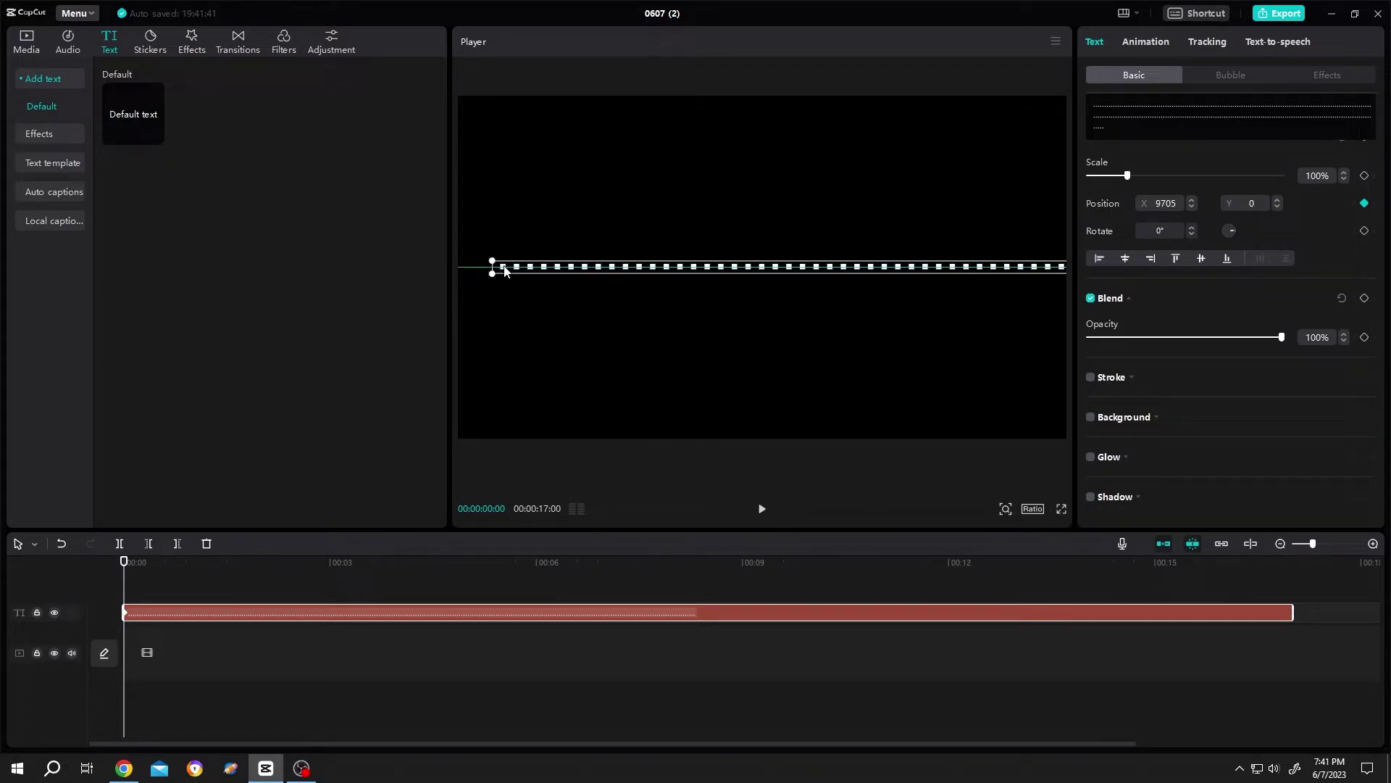
pyautogui.doubleClick(1253, 203)
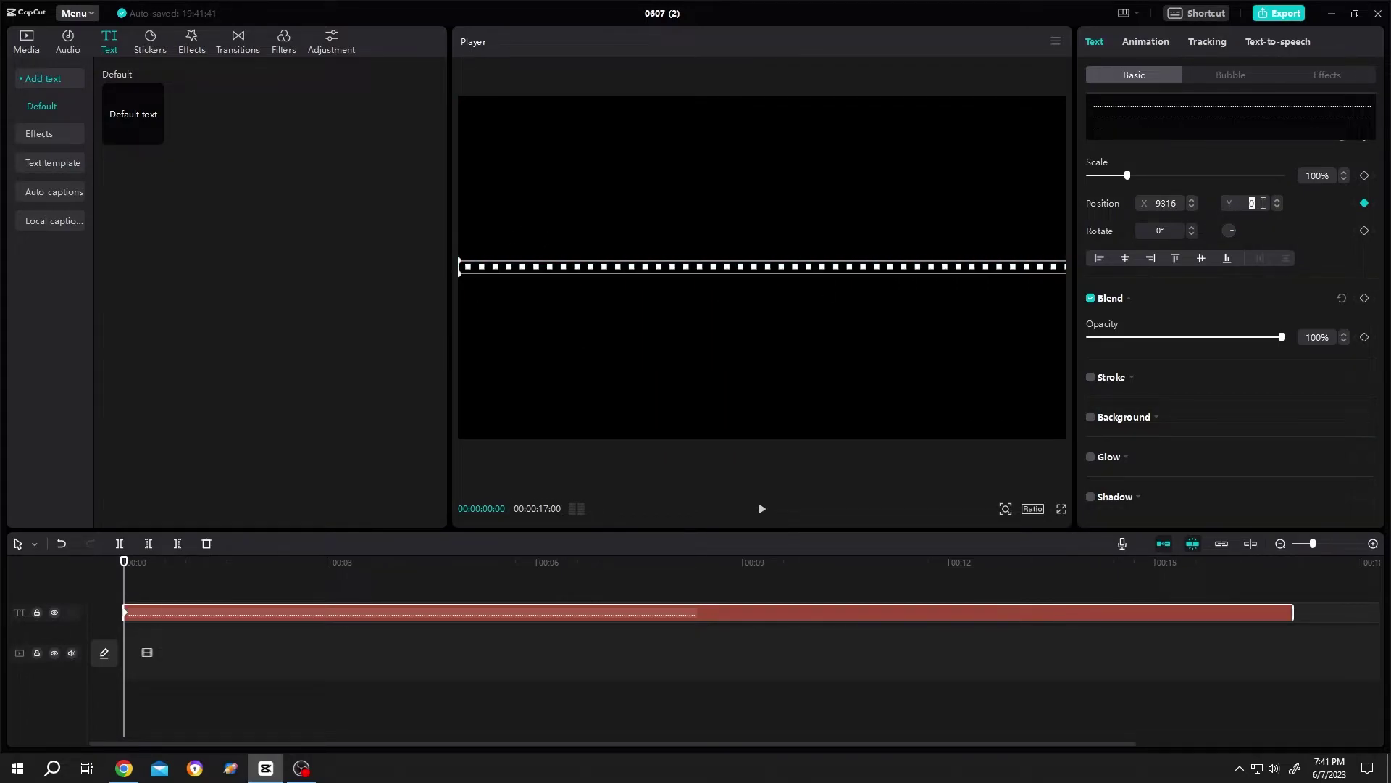
pyautogui.moveTo(125, 596); pyautogui.dragTo(1293, 592)
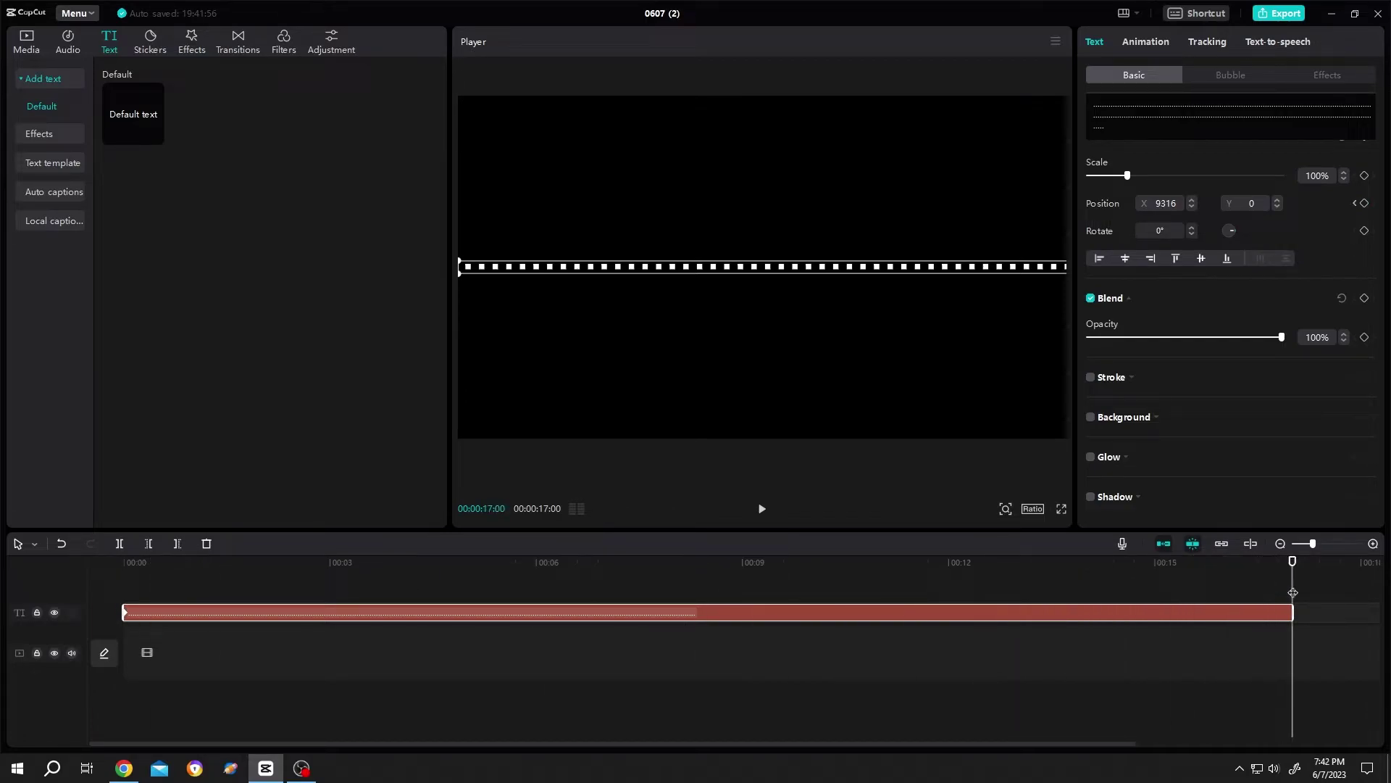
# Keyframe the line at X -9316 at the clip end and preview from the start.
pyautogui.click(1364, 203)
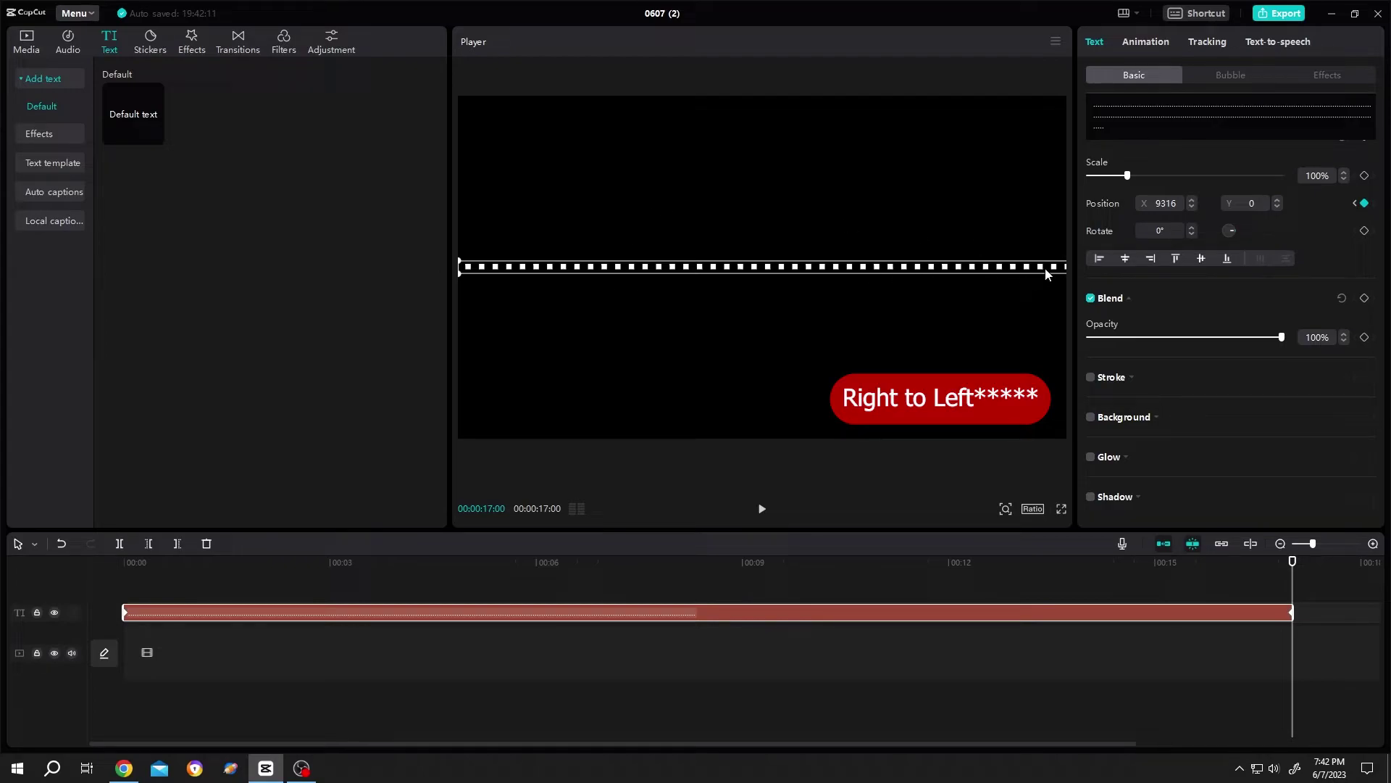
pyautogui.moveTo(1043, 269); pyautogui.dragTo(919, 297)
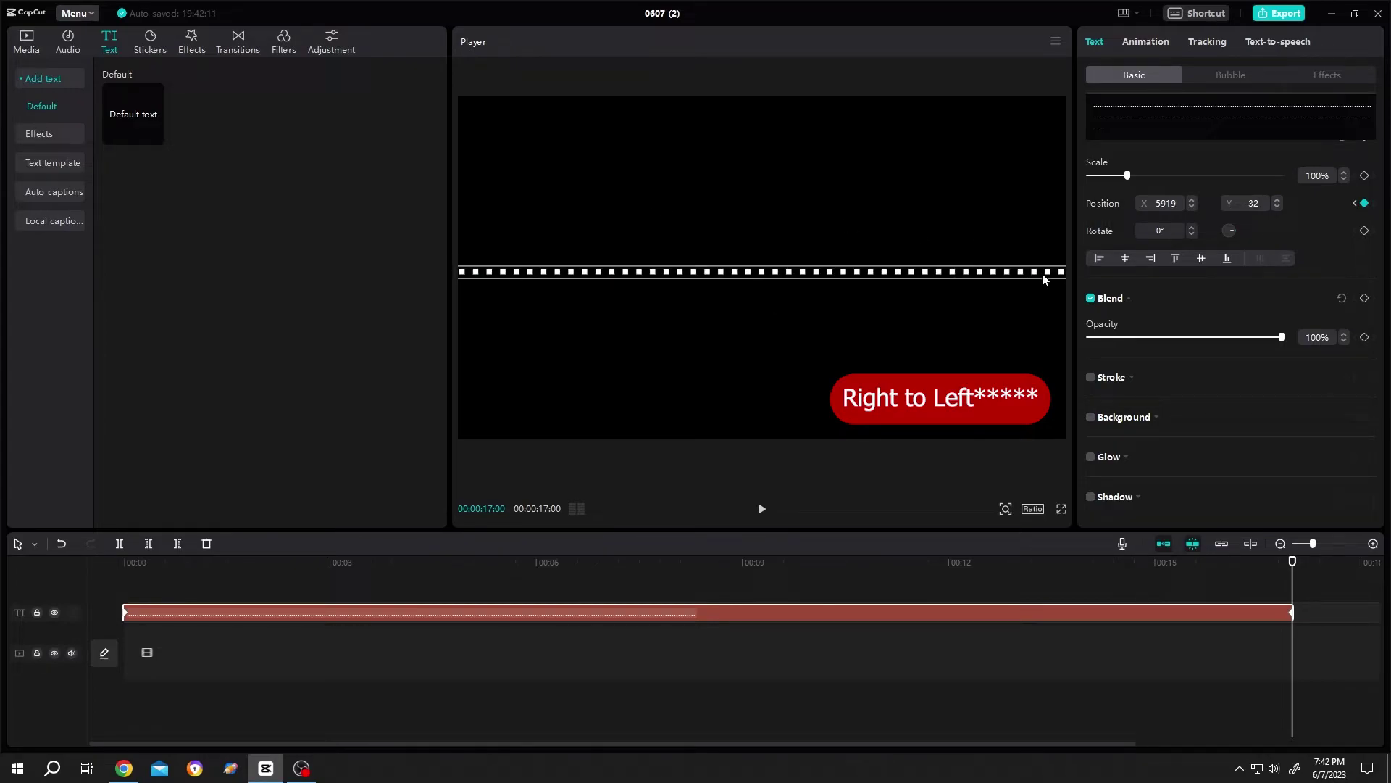
pyautogui.moveTo(1042, 273)
pyautogui.mouseDown()
pyautogui.moveTo(1027, 268)
pyautogui.moveTo(1066, 267)
pyautogui.mouseUp()
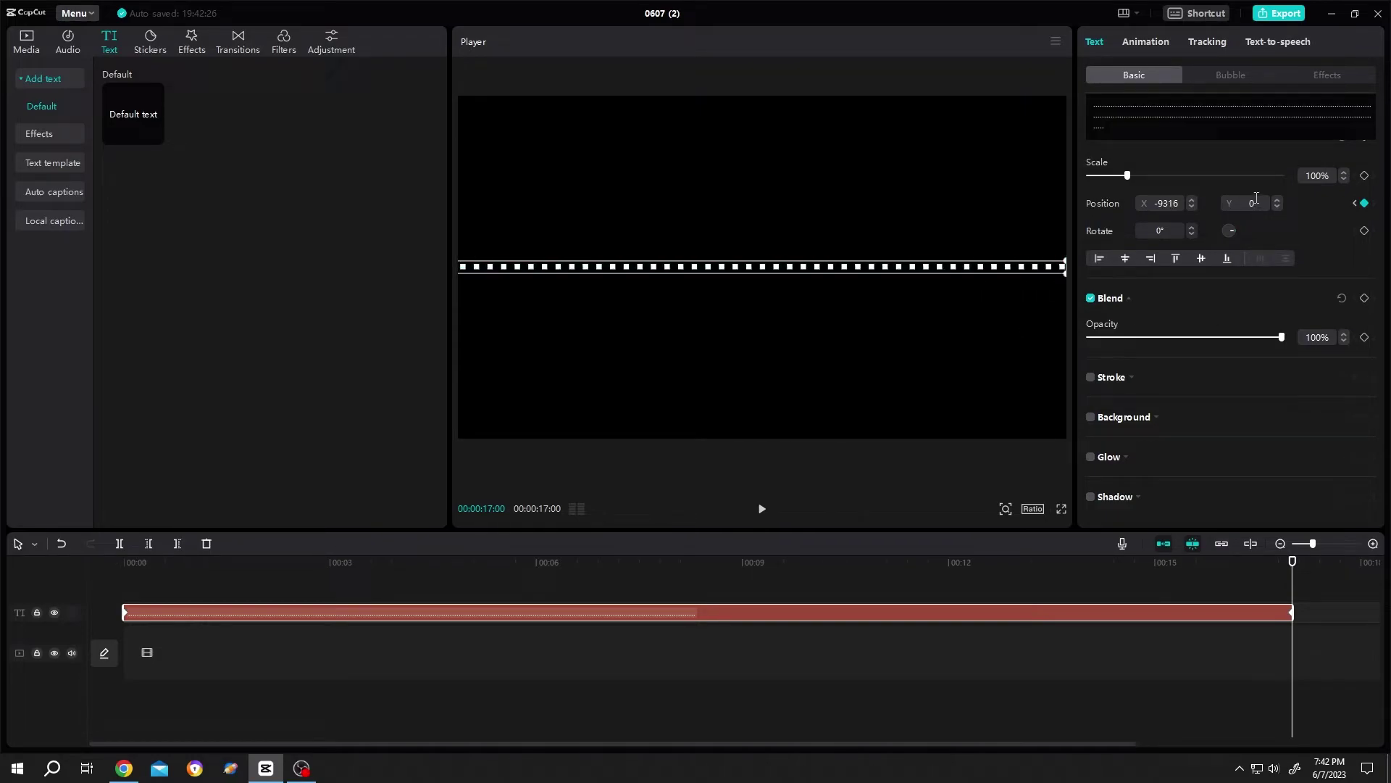
pyautogui.click(162, 568)
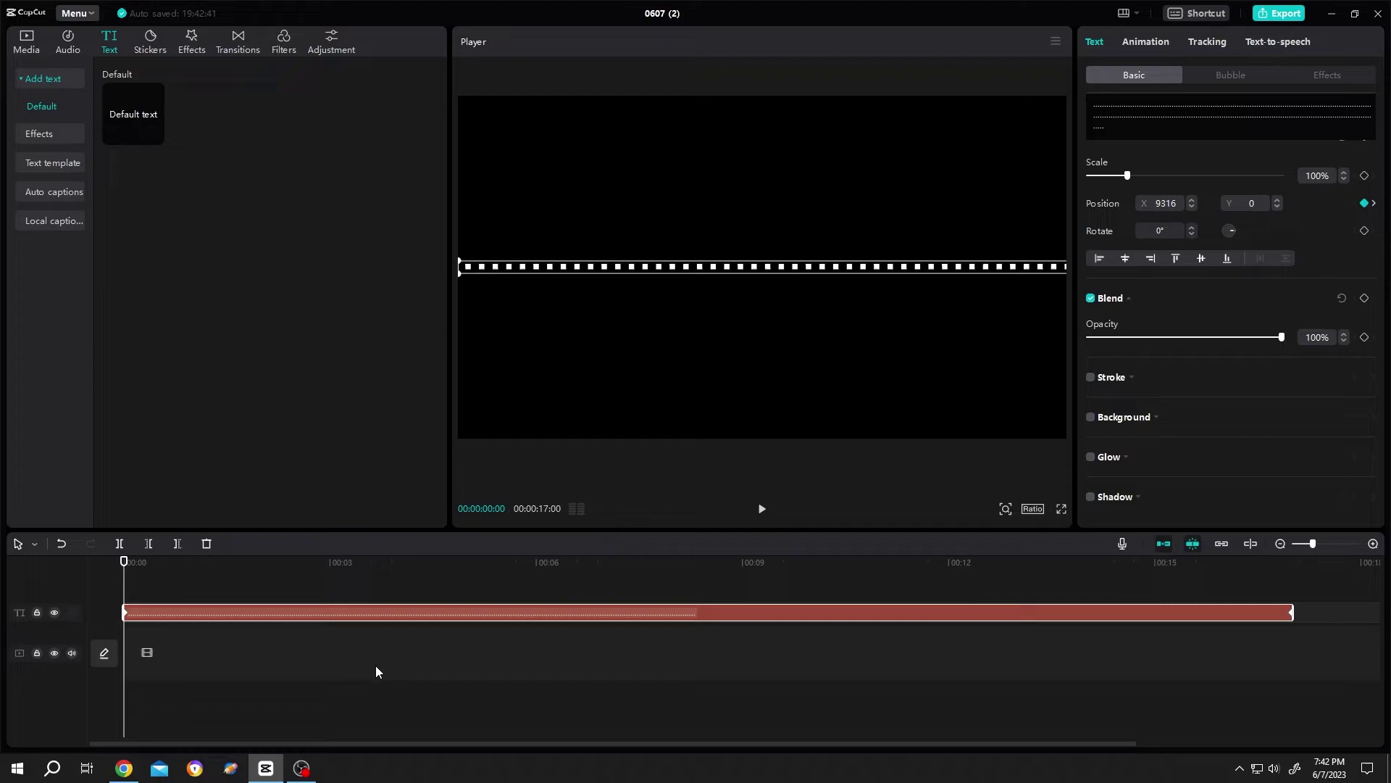
pyautogui.press('space')
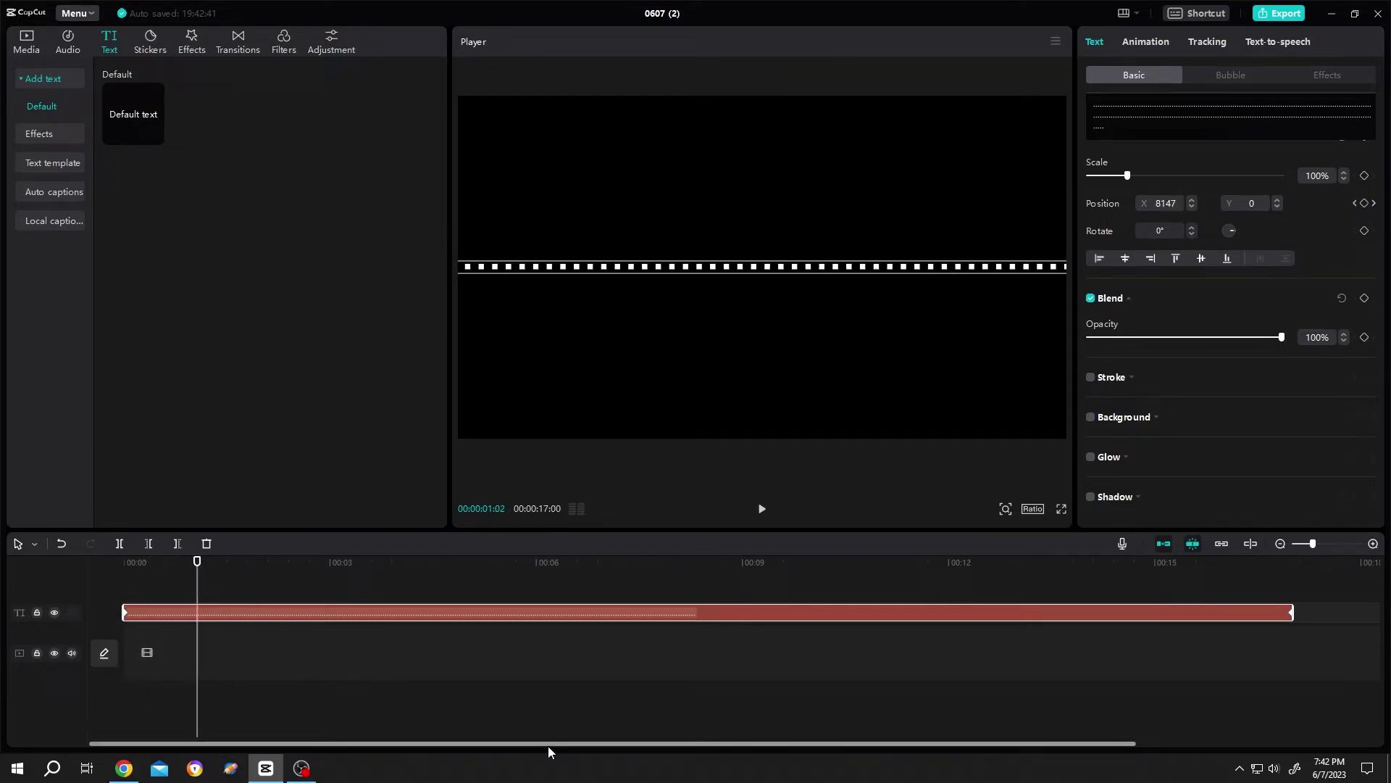
pyautogui.moveTo(548, 744); pyautogui.dragTo(849, 744)
# Lengthen the clip to about 48 seconds, preview it, and make it a compound clip.
pyautogui.moveTo(991, 609); pyautogui.dragTo(1314, 609)
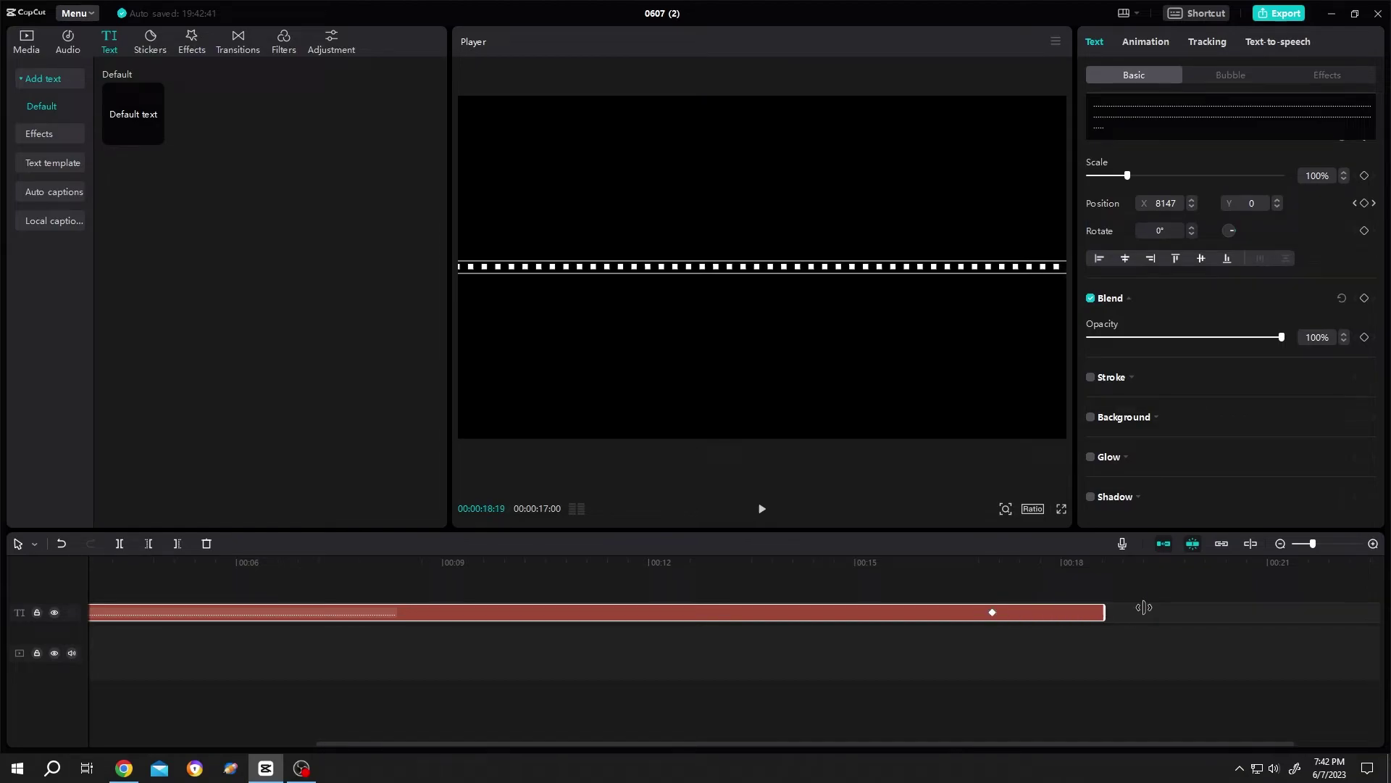
pyautogui.scroll(-2, 555, 655)
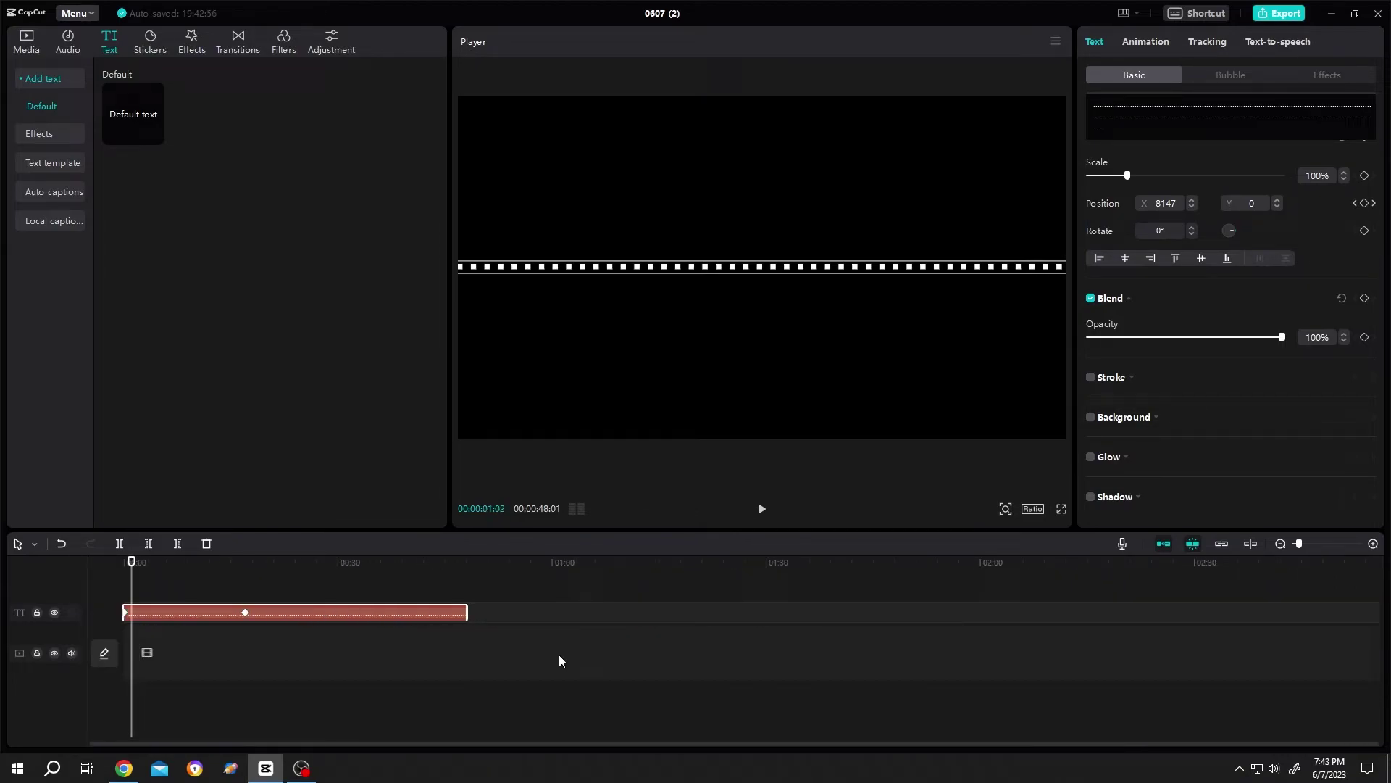
pyautogui.click(244, 612)
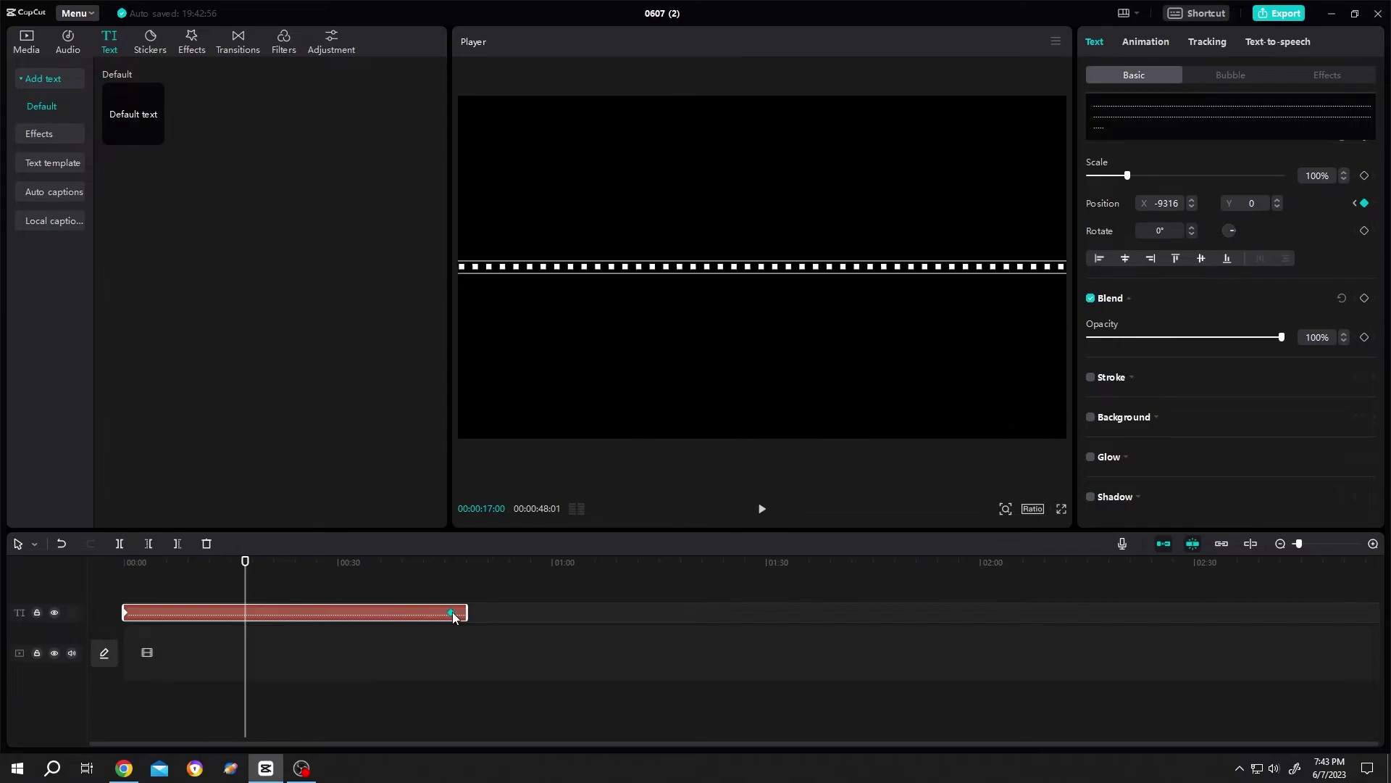
pyautogui.press('space')
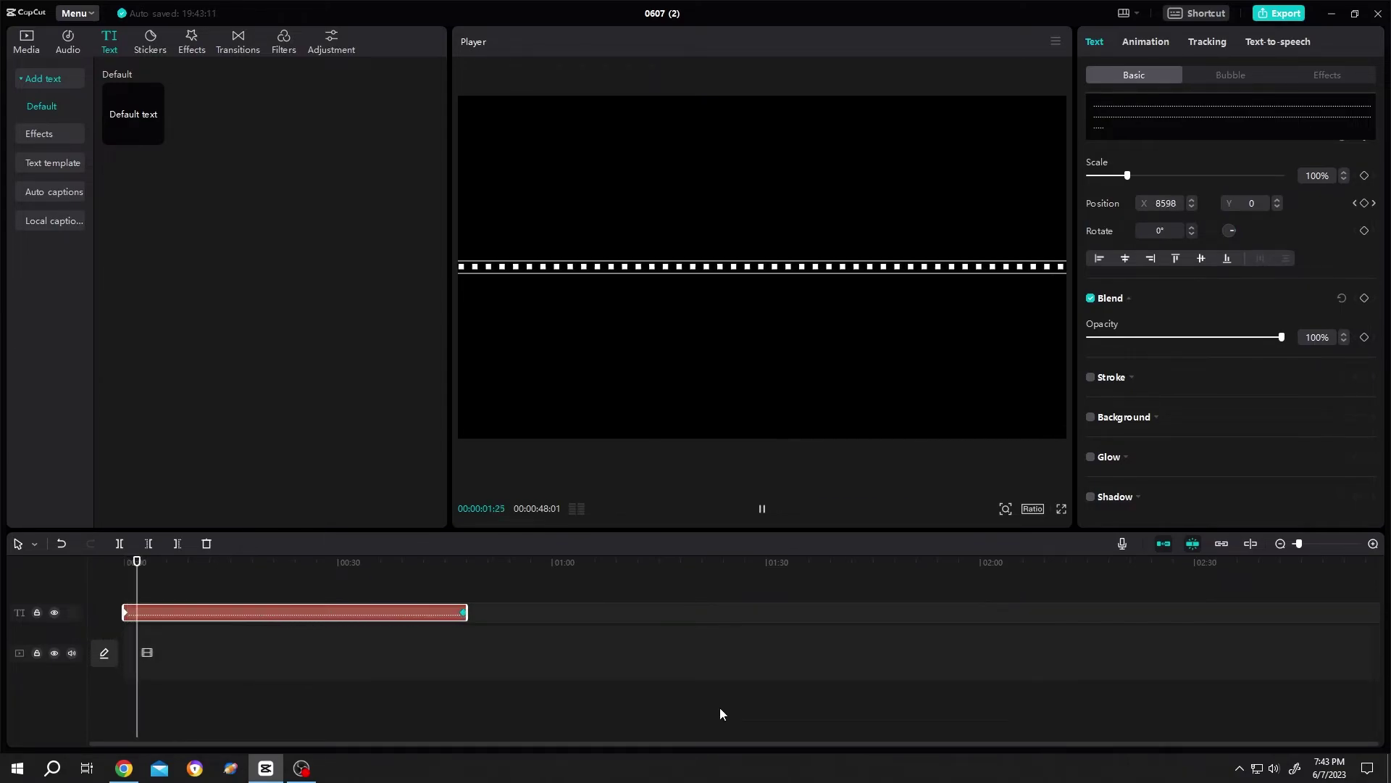
pyautogui.press('space')
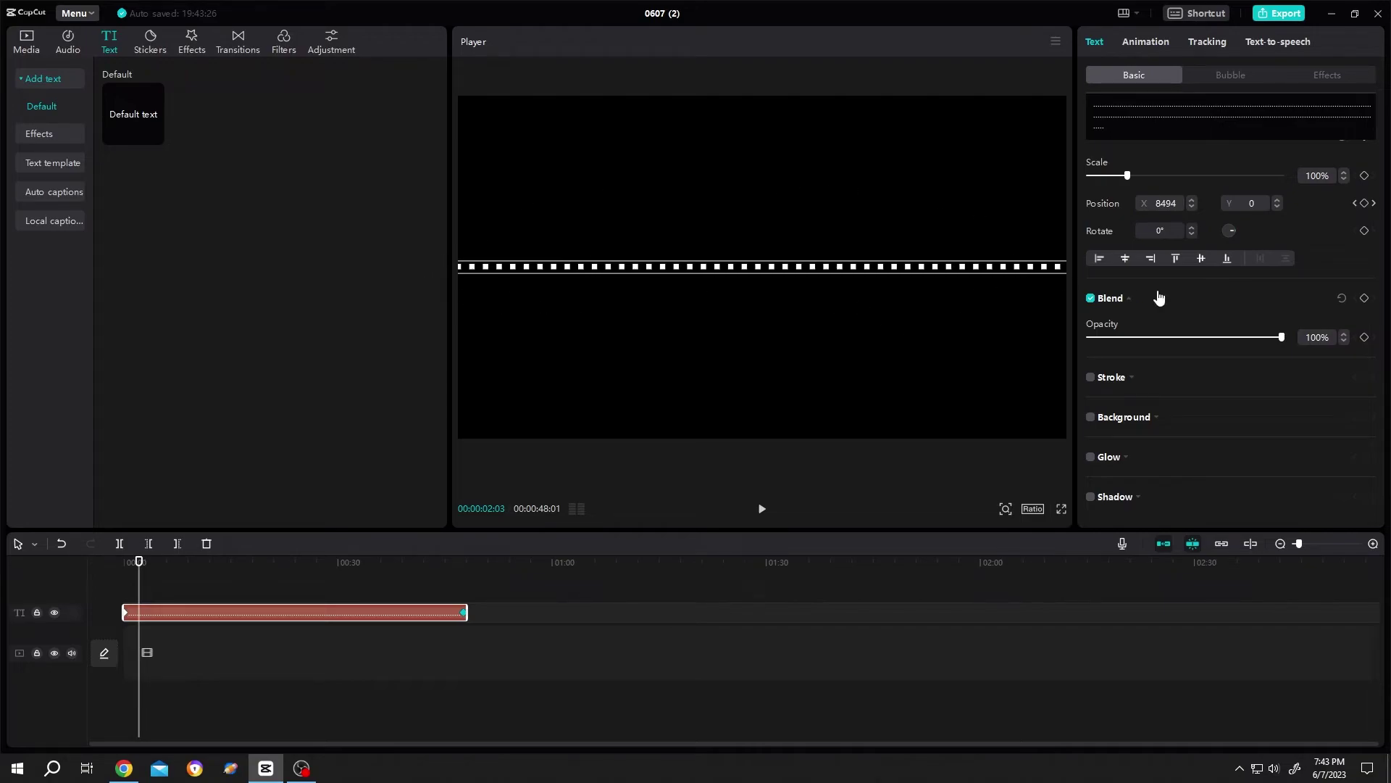
pyautogui.rightClick(320, 618)
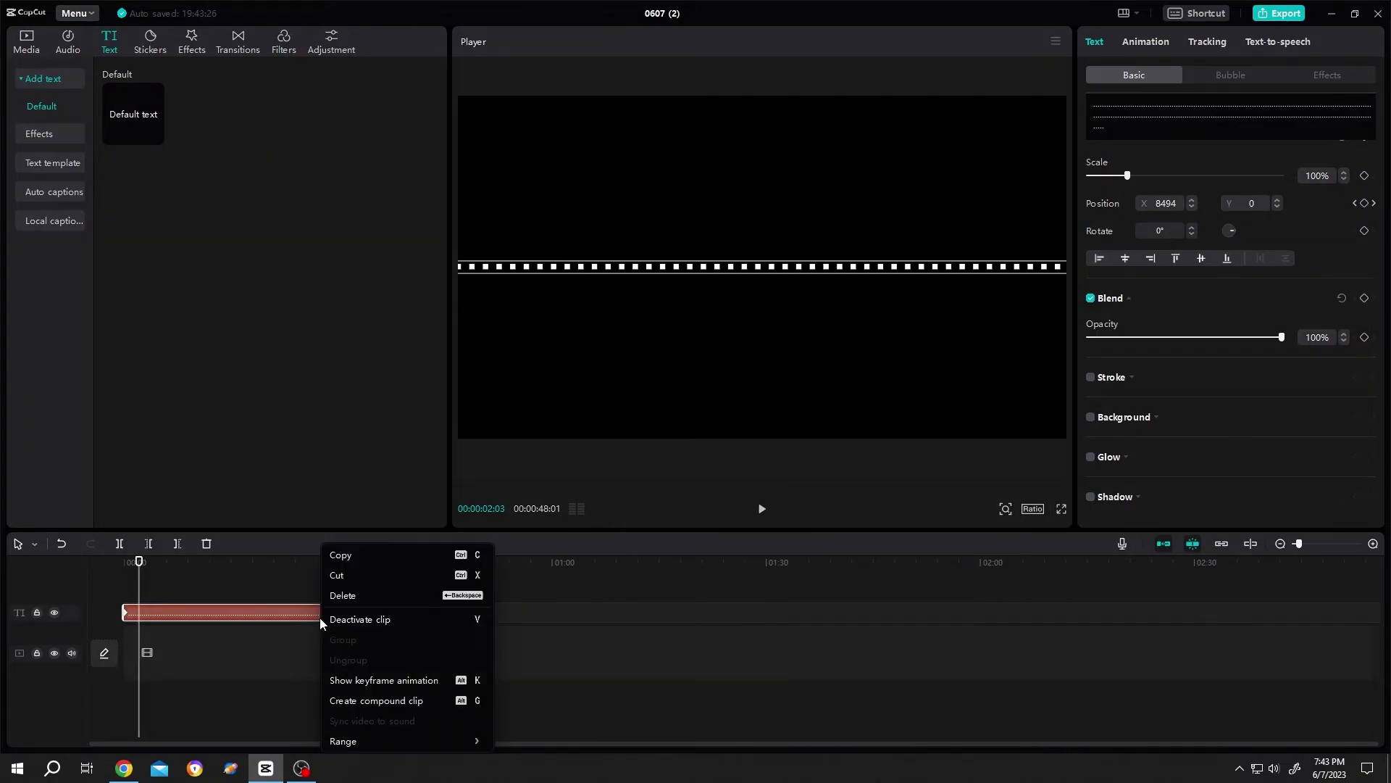
pyautogui.click(353, 701)
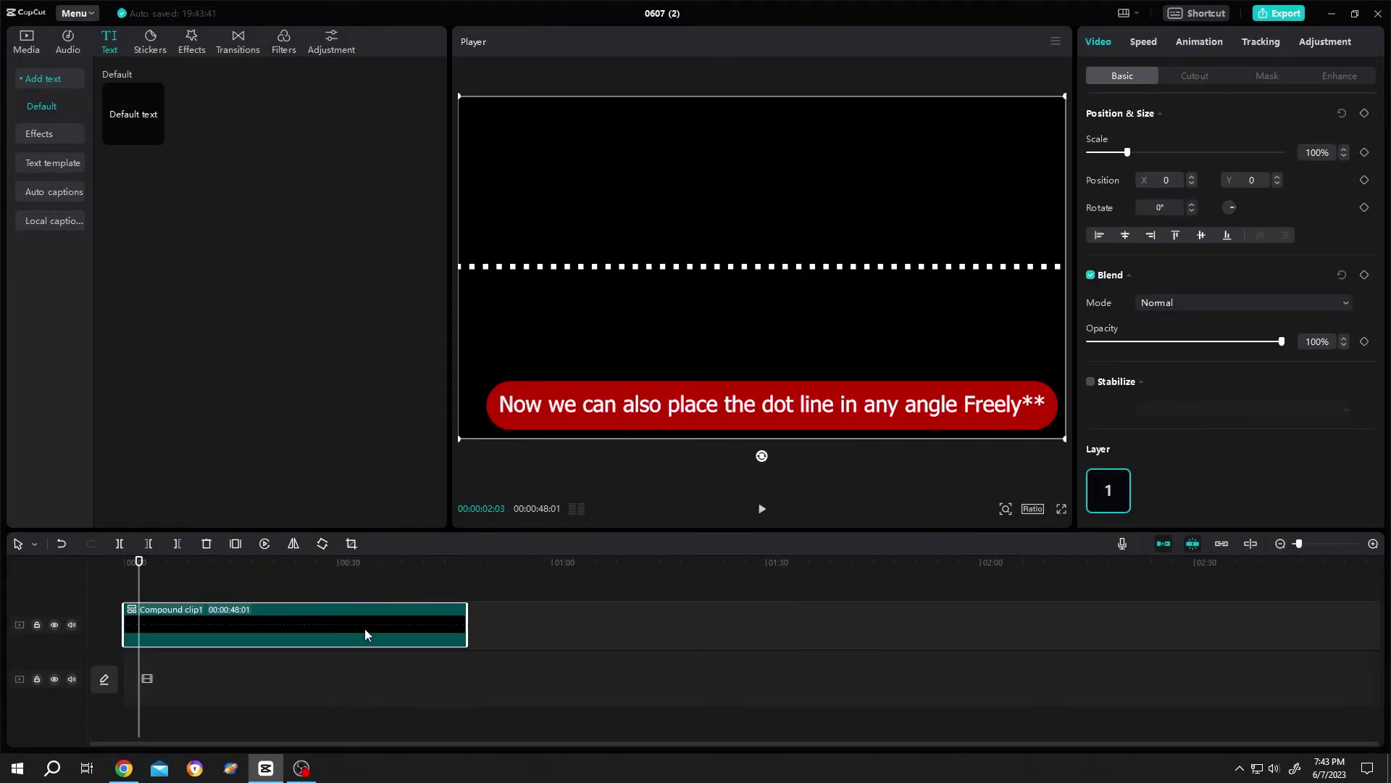
# Mask the compound clip with a thin, fully rounded rectangle and play it back.
pyautogui.click(1267, 75)
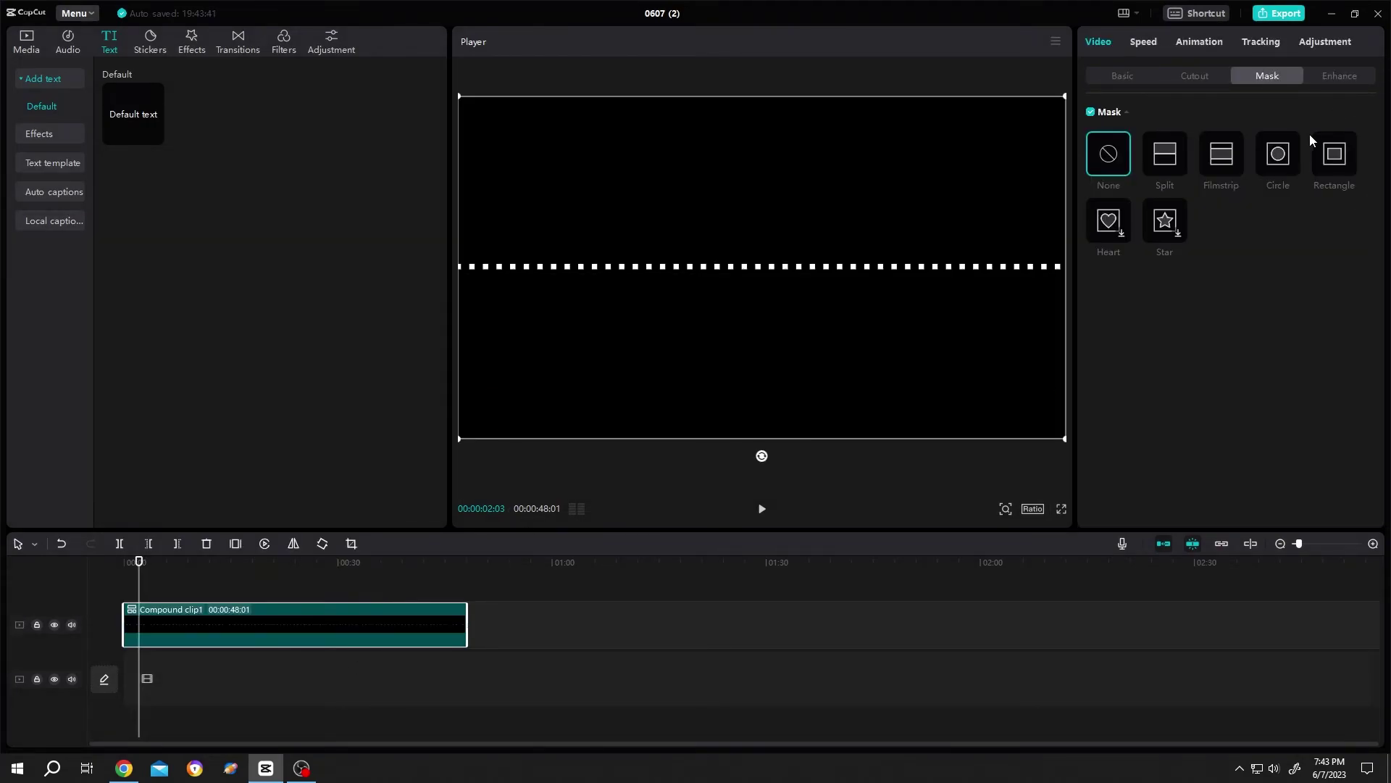
pyautogui.click(1333, 157)
pyautogui.moveTo(763, 359); pyautogui.dragTo(762, 296)
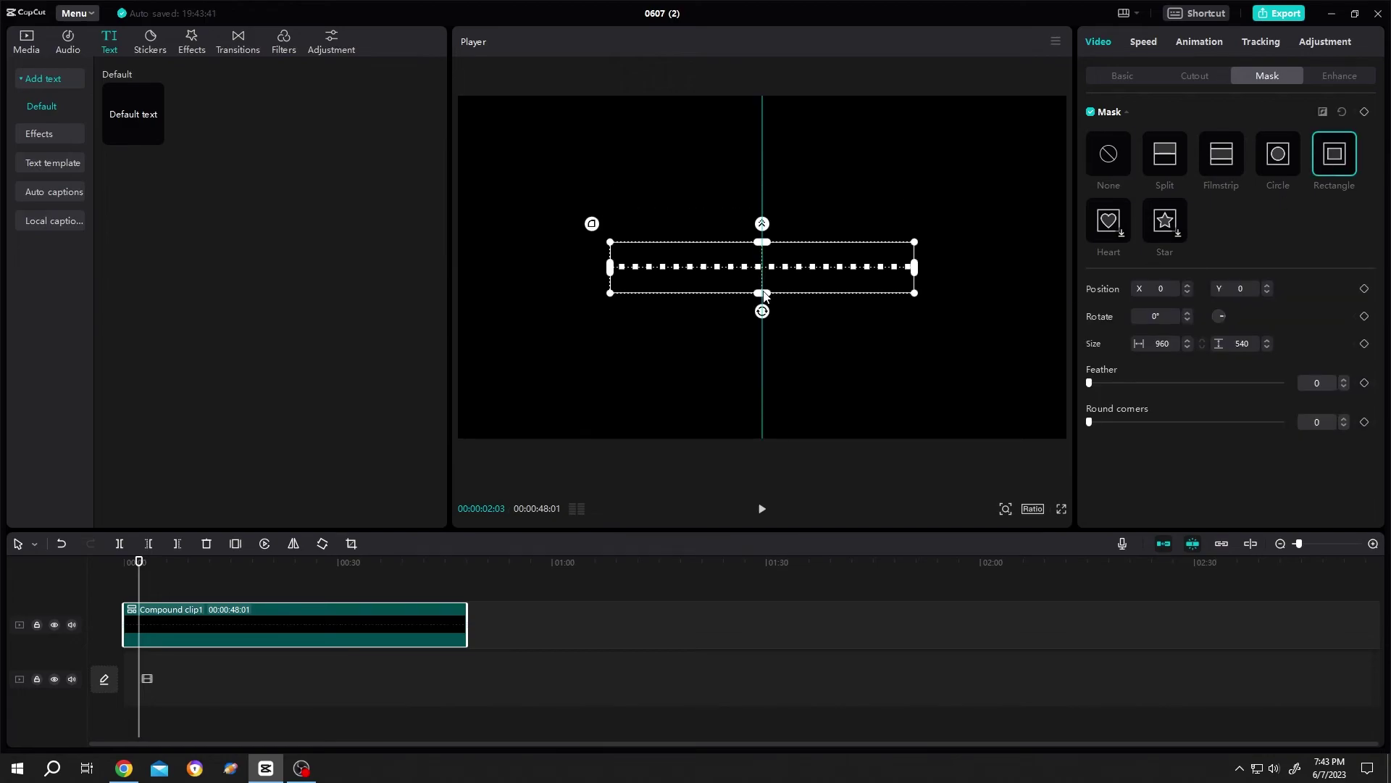
pyautogui.moveTo(592, 240); pyautogui.dragTo(555, 203)
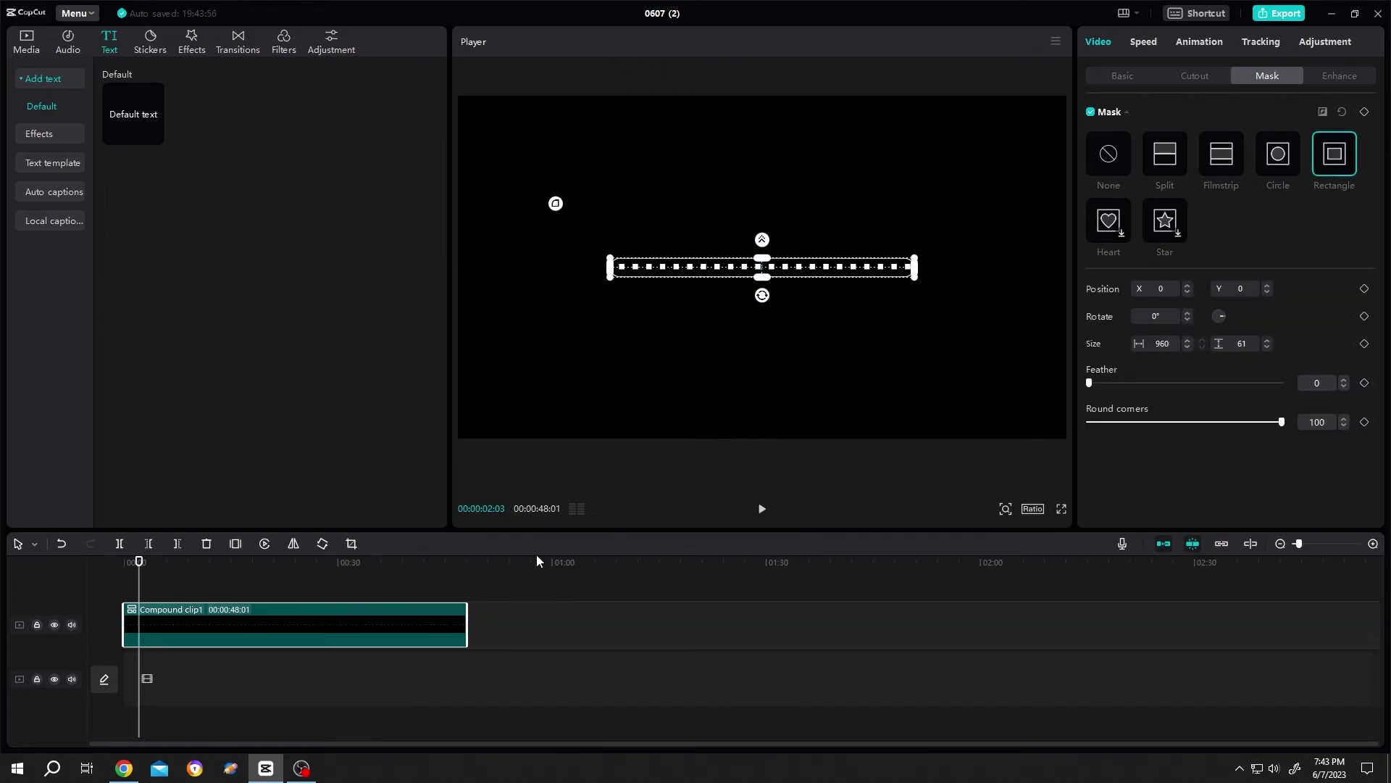
pyautogui.click(124, 571)
pyautogui.scroll(3, 400, 637)
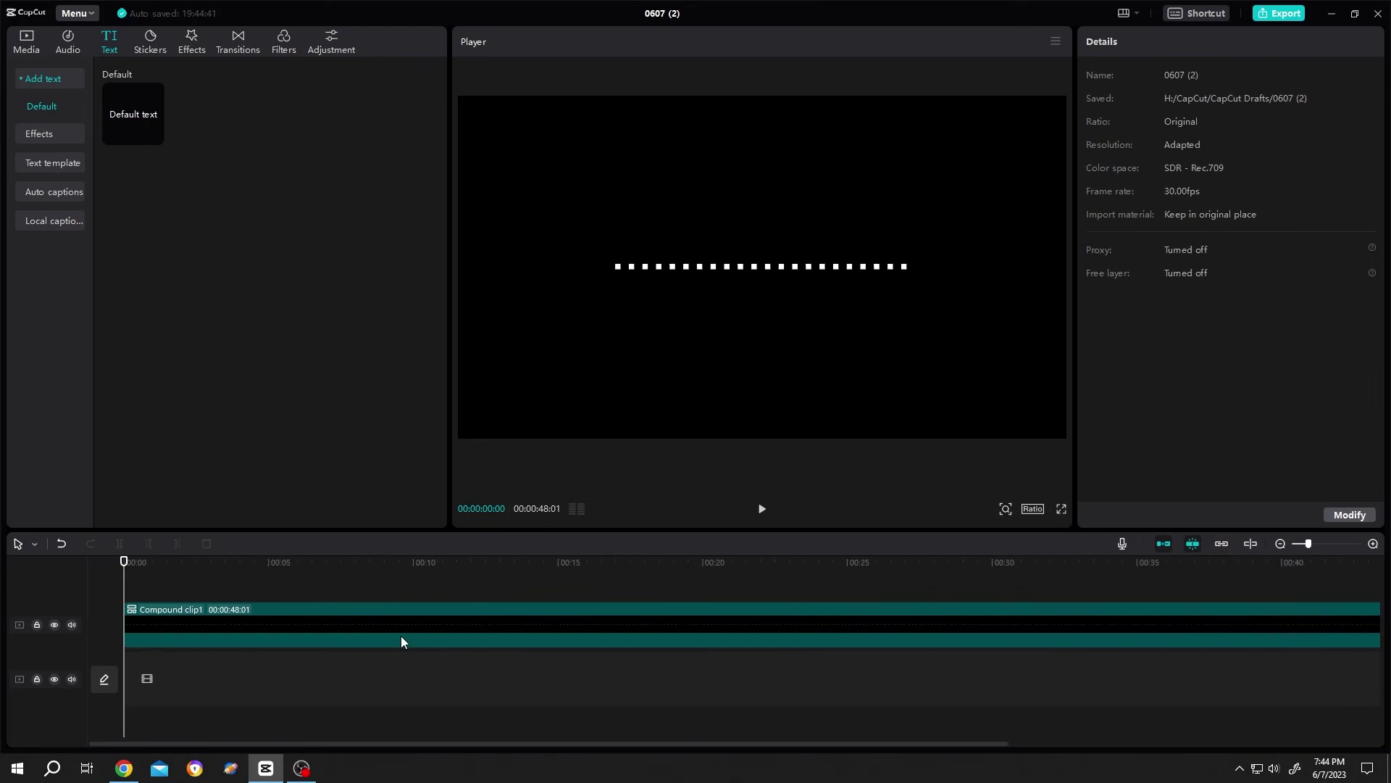
pyautogui.press('space')
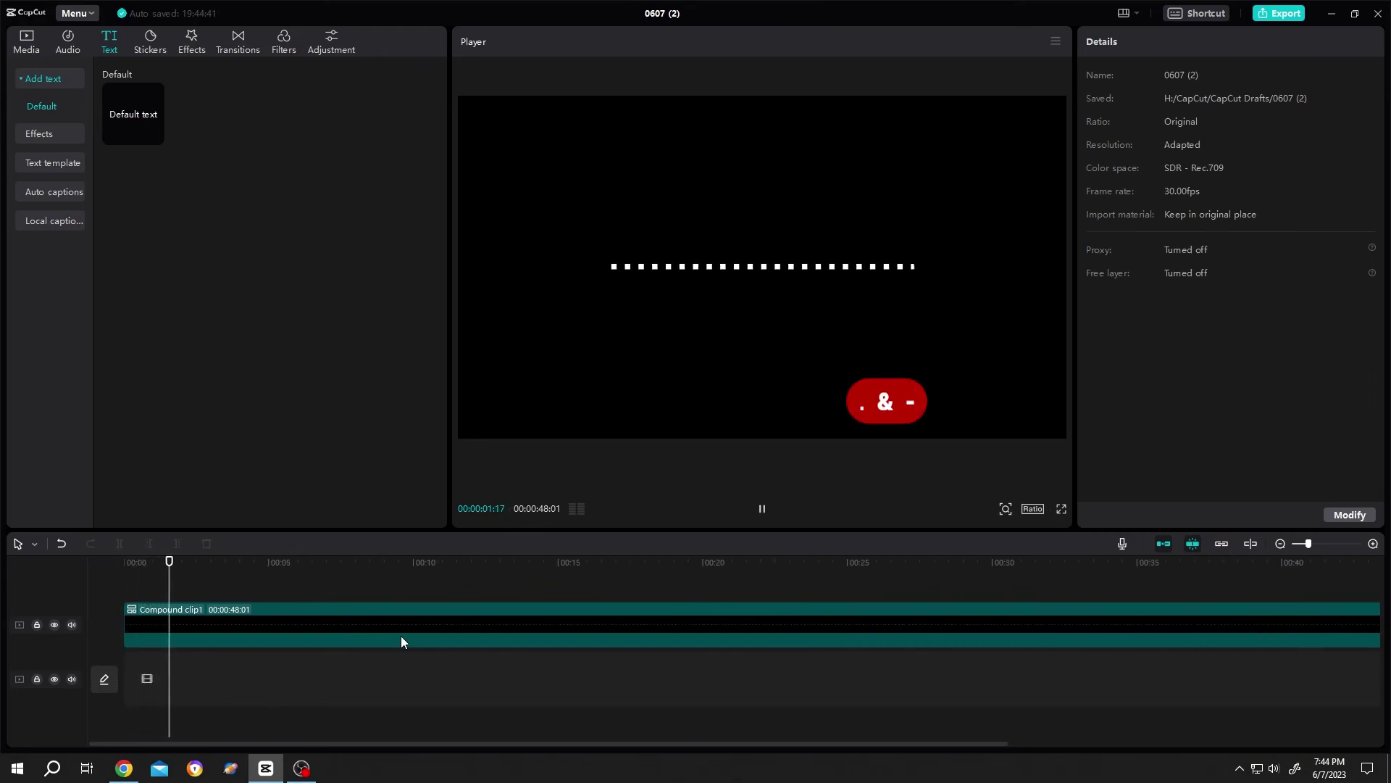